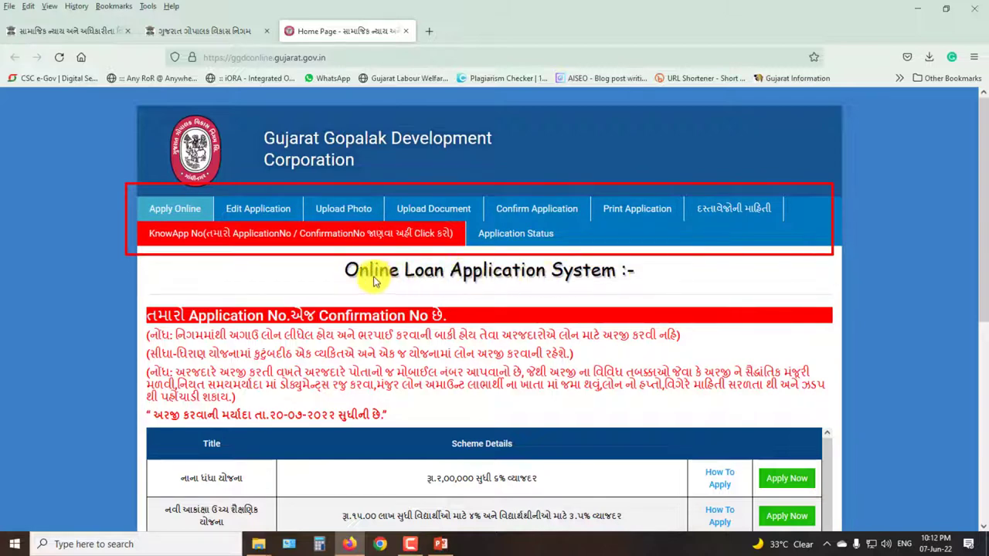
Step: Examine the table of loan schemes, especially the loan details and application options for પરિવહન યોજના
left_click(336, 252)
left_click_drag(375, 267, 650, 289)
key("Escape")
scroll(433, 379, "down", 4)
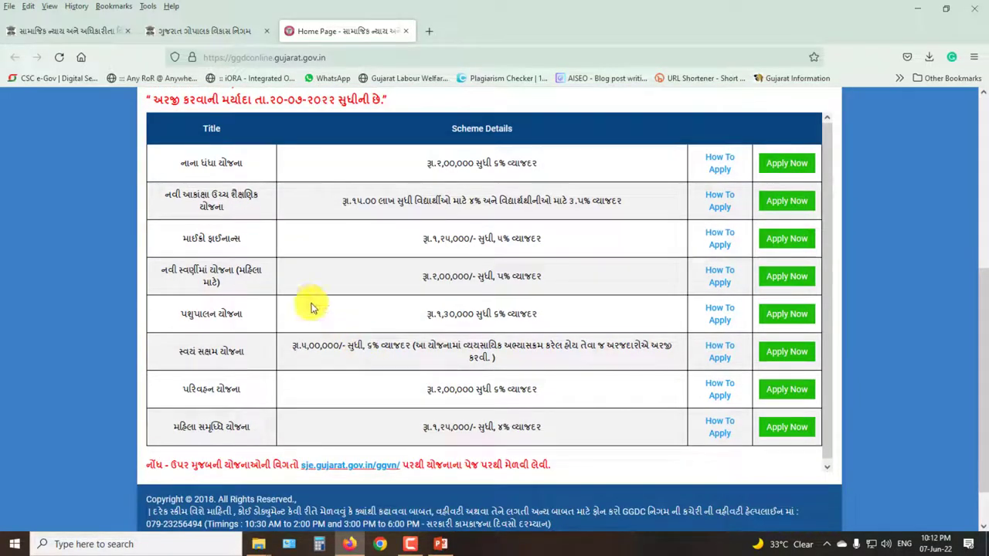
mouse_move(141, 112)
left_mouse_down()
mouse_move(589, 366)
mouse_move(823, 453)
left_mouse_up()
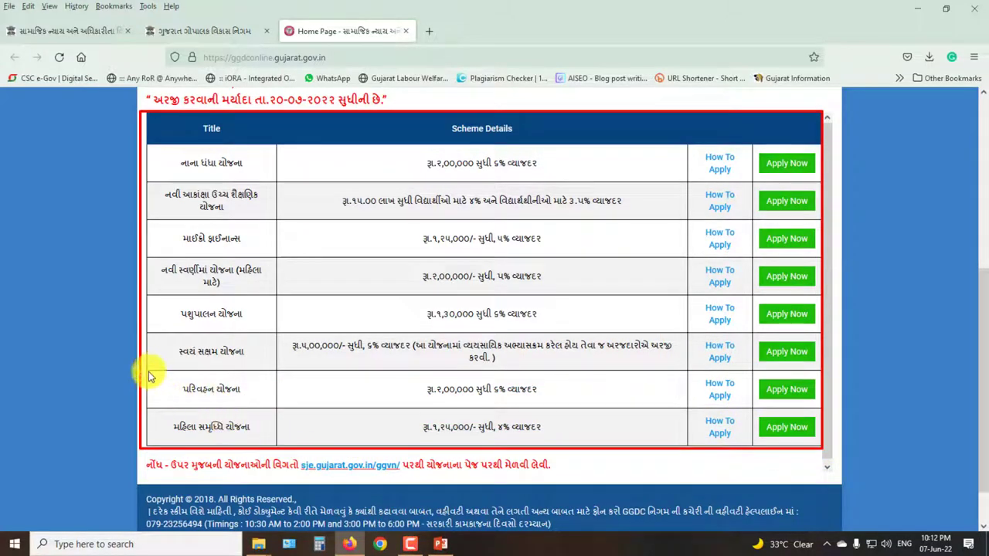
mouse_move(148, 372)
left_mouse_down()
mouse_move(232, 408)
mouse_move(275, 407)
left_mouse_up()
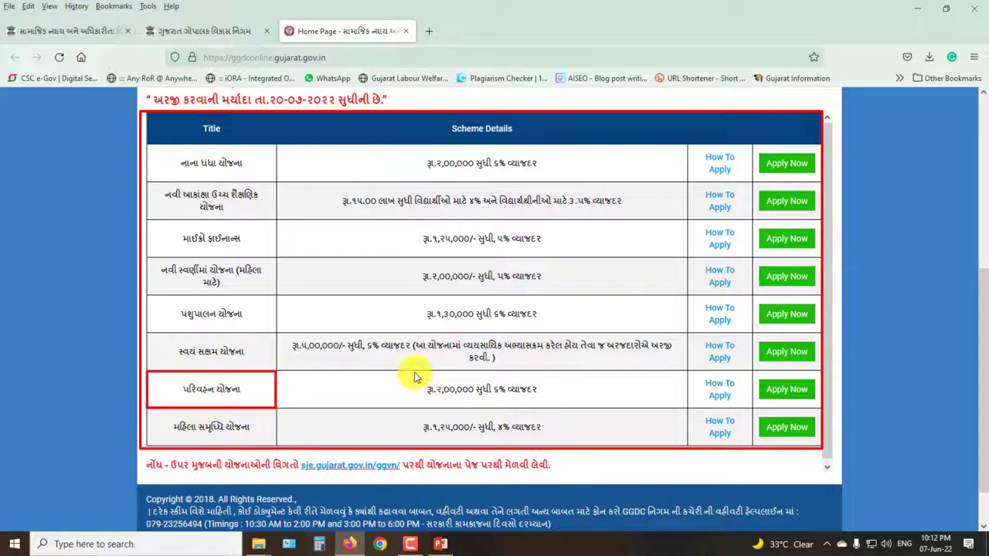
left_click_drag(413, 371, 560, 405)
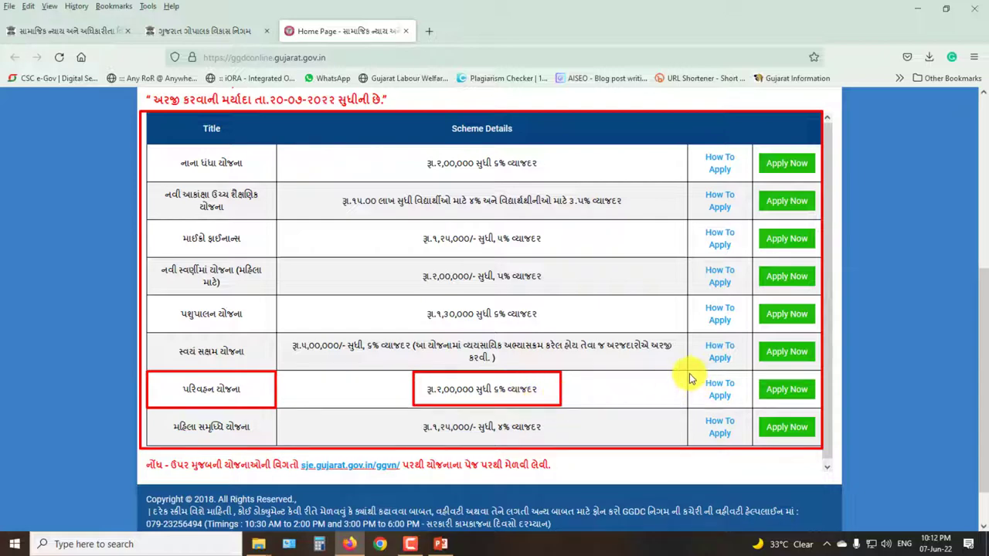
left_click_drag(690, 374, 742, 414)
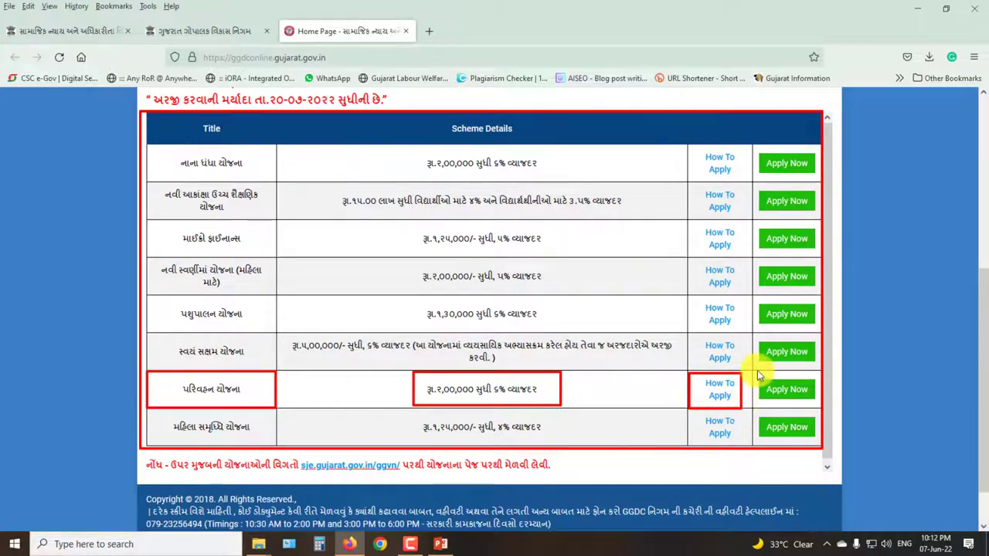
mouse_move(757, 371)
left_mouse_down()
mouse_move(788, 407)
mouse_move(819, 410)
left_mouse_up()
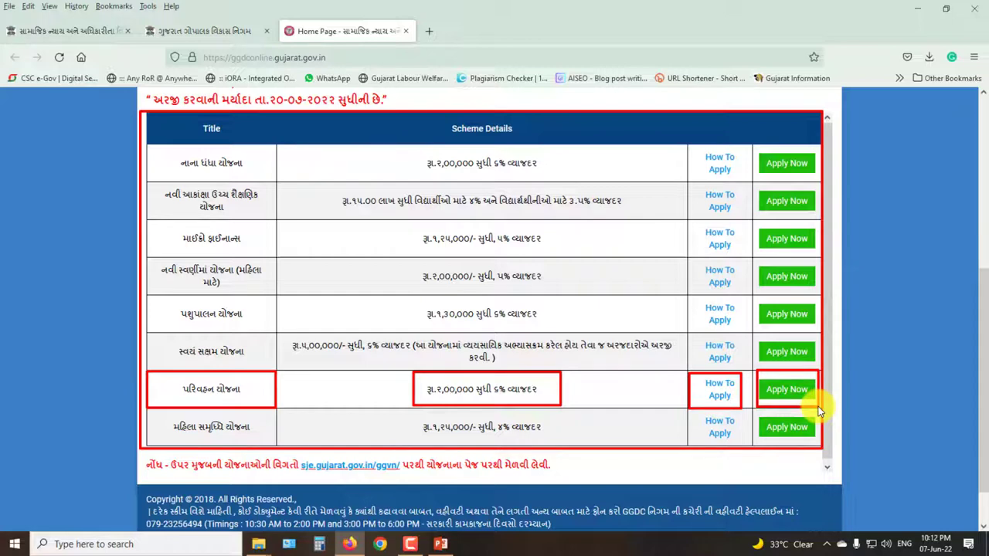
Step: Open the online application form for the પરિવહન યોજના scheme and close the promotional banner
left_click(786, 390)
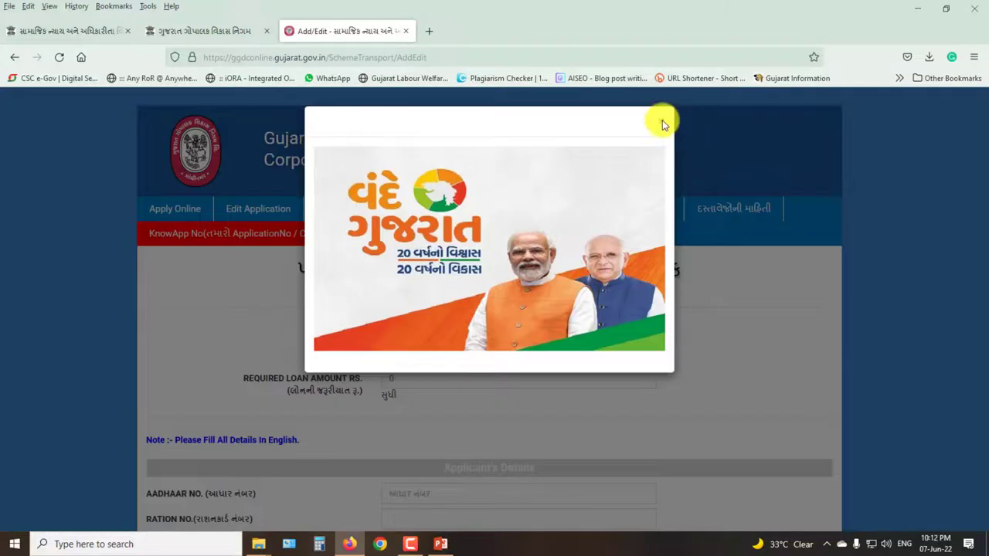
left_click(663, 124)
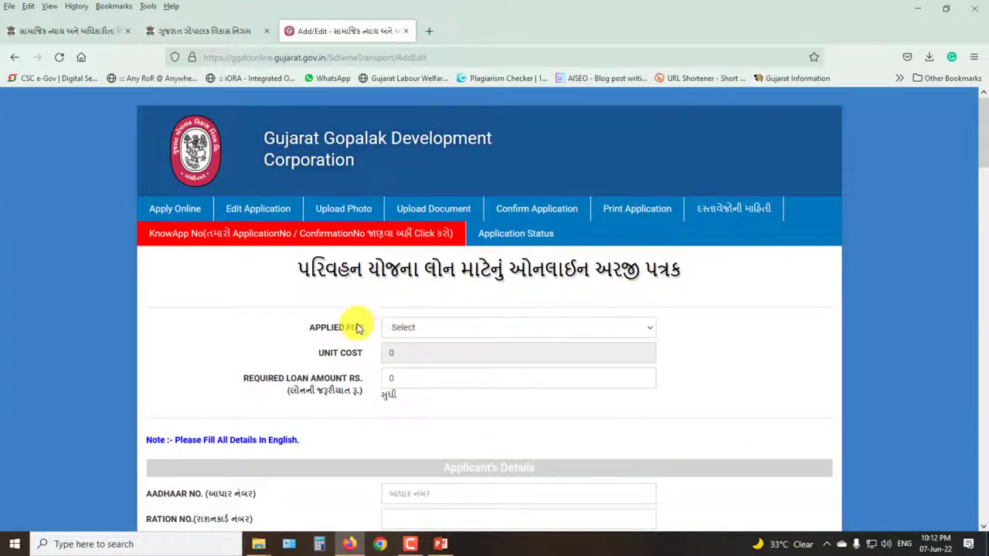
Step: Set Applied For to Transport and make the required loan amount ready for editing
scroll(340, 301, "down", 1)
scroll(329, 277, "down", 1)
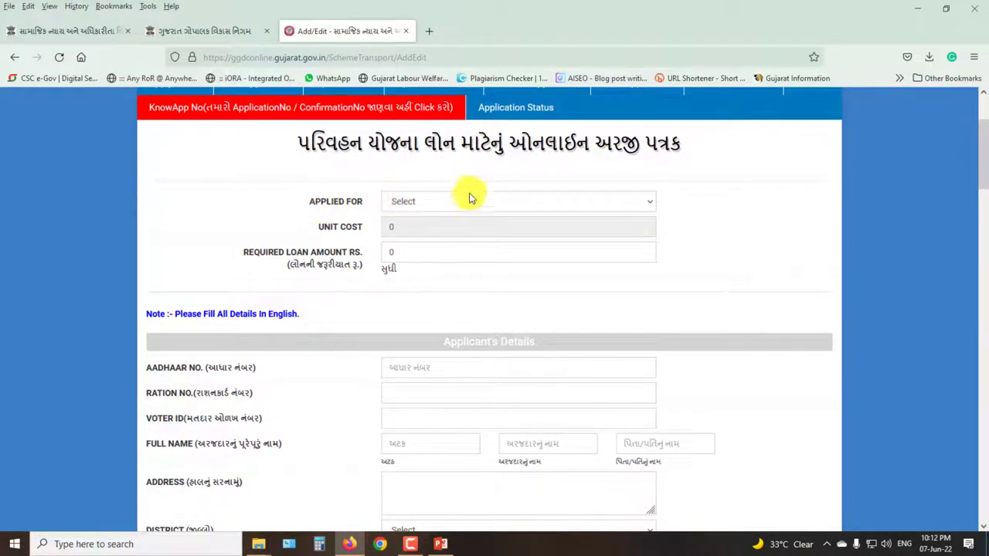
left_click(651, 205)
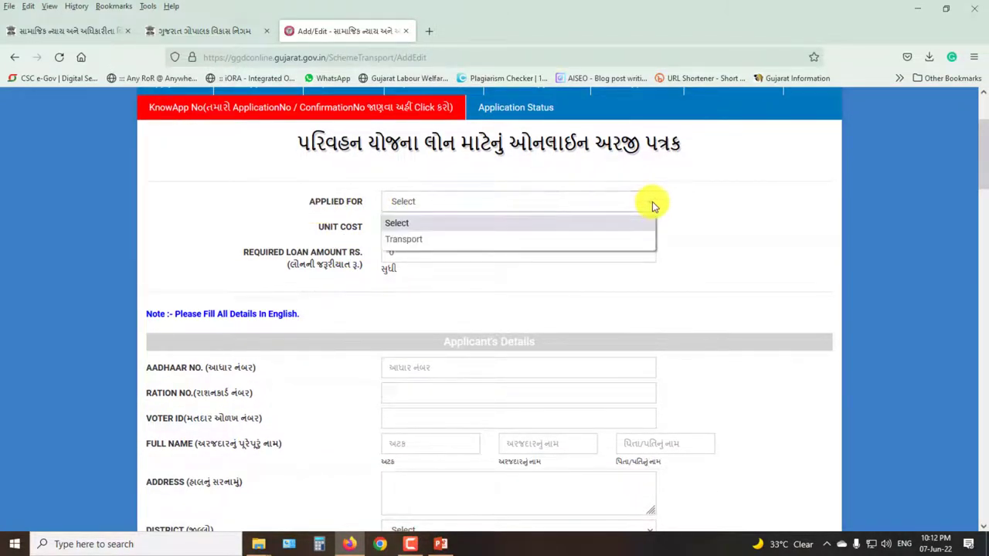
left_click(402, 239)
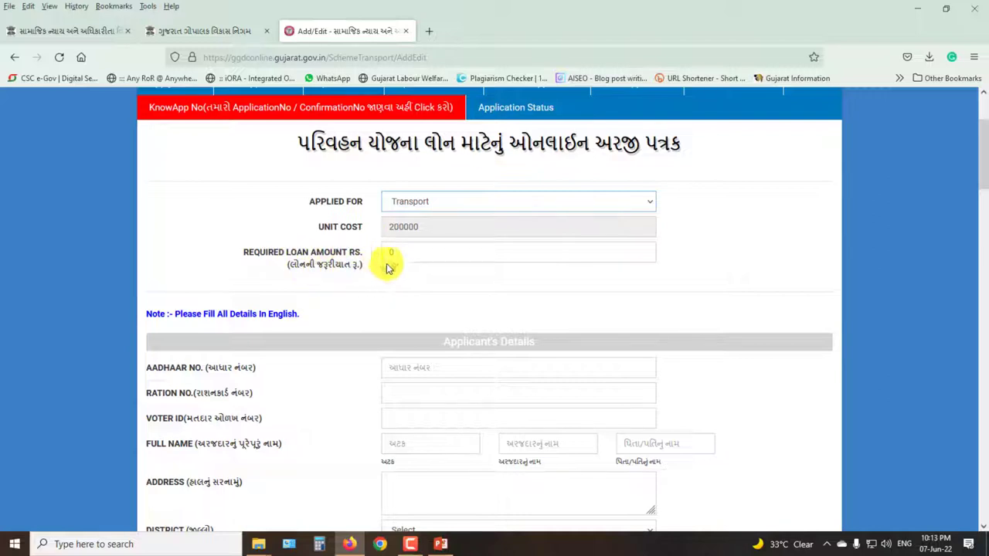
double_click(417, 259)
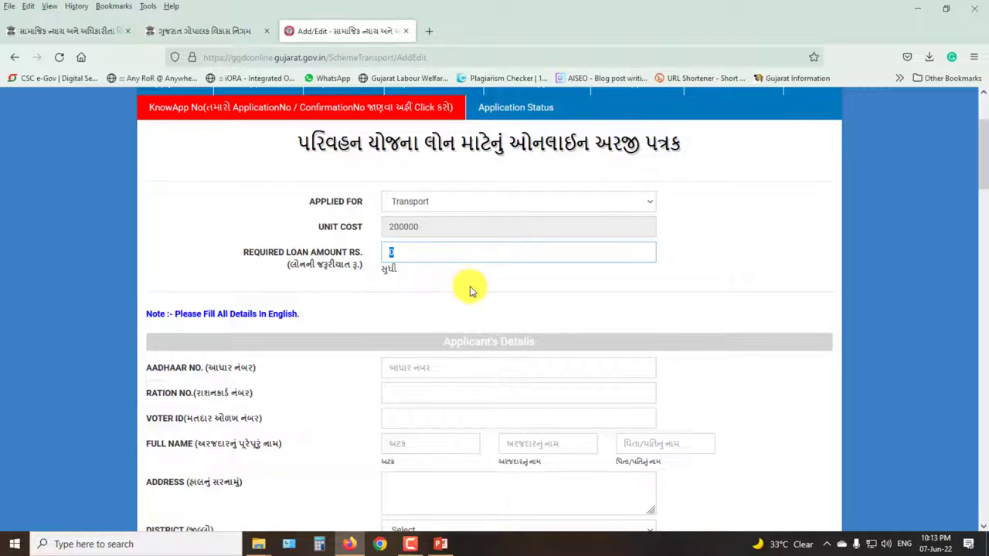
type("1")
Step: Examine the Applicant's Details fields from Aadhaar number, name and address through PIN code, birth date and age
scroll(469, 287, "down", 3)
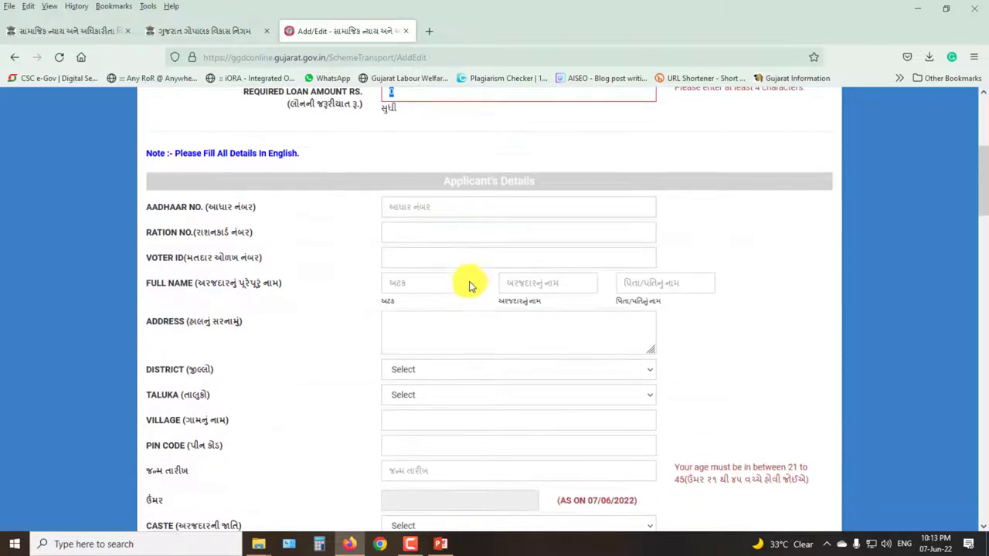
scroll(449, 236, "down", 1)
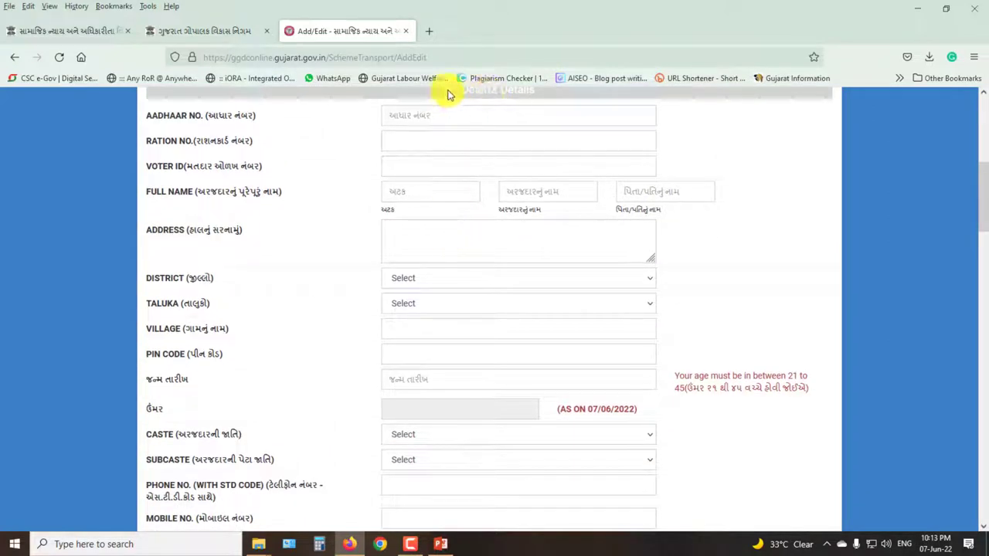
left_click_drag(433, 85, 541, 97)
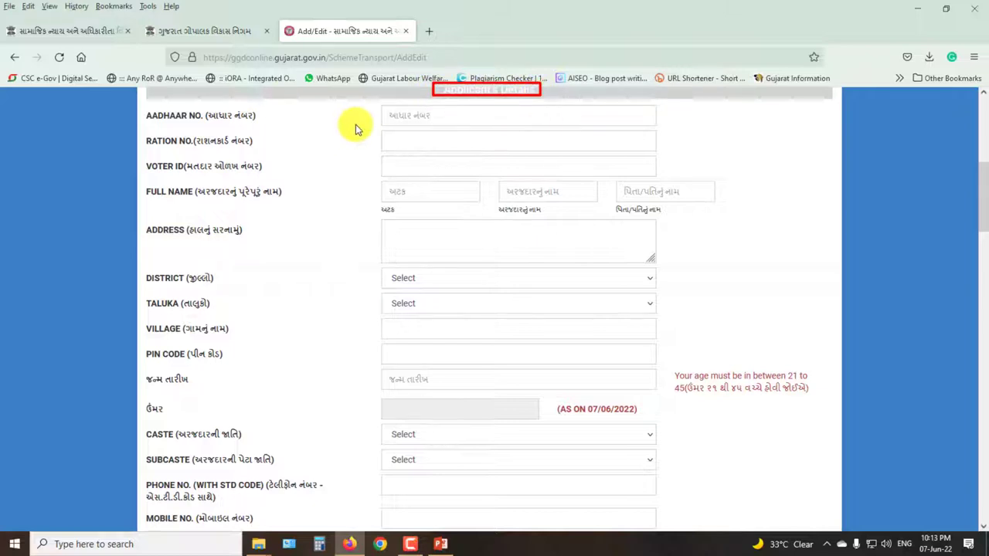
mouse_move(380, 107)
left_mouse_down()
mouse_move(581, 128)
mouse_move(654, 123)
left_mouse_up()
left_click_drag(380, 131, 662, 152)
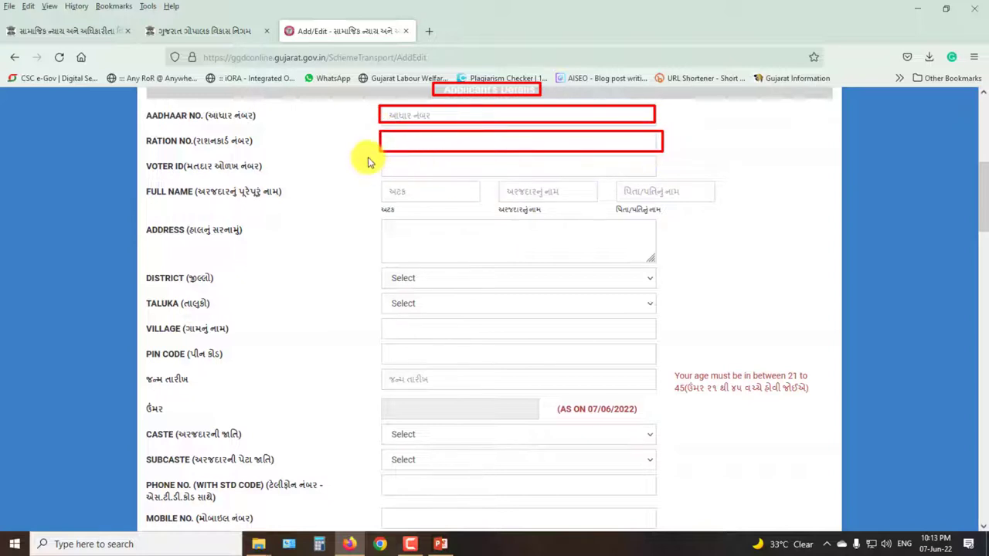
mouse_move(381, 159)
left_mouse_down()
mouse_move(660, 170)
mouse_move(664, 179)
left_mouse_up()
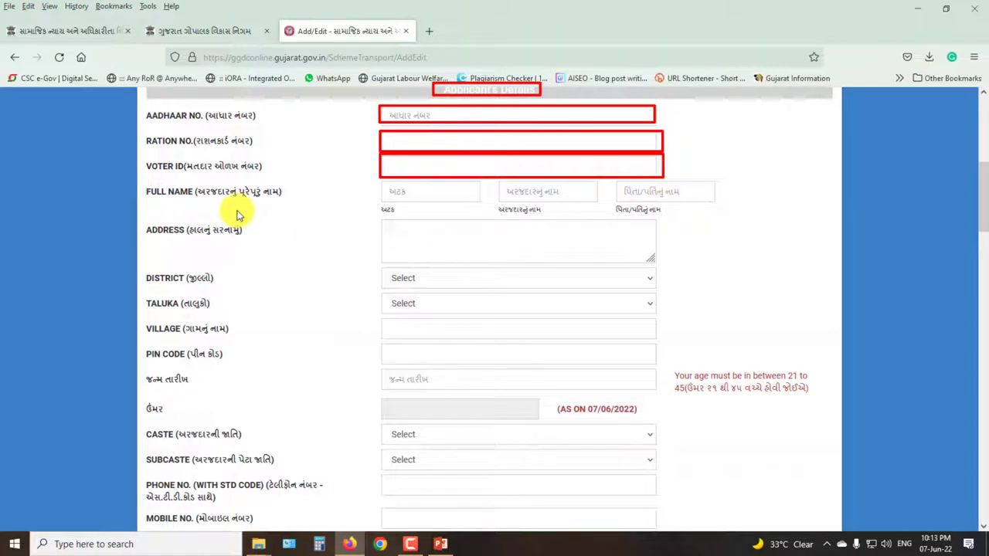
mouse_move(379, 183)
left_mouse_down()
mouse_move(478, 201)
mouse_move(719, 203)
left_mouse_up()
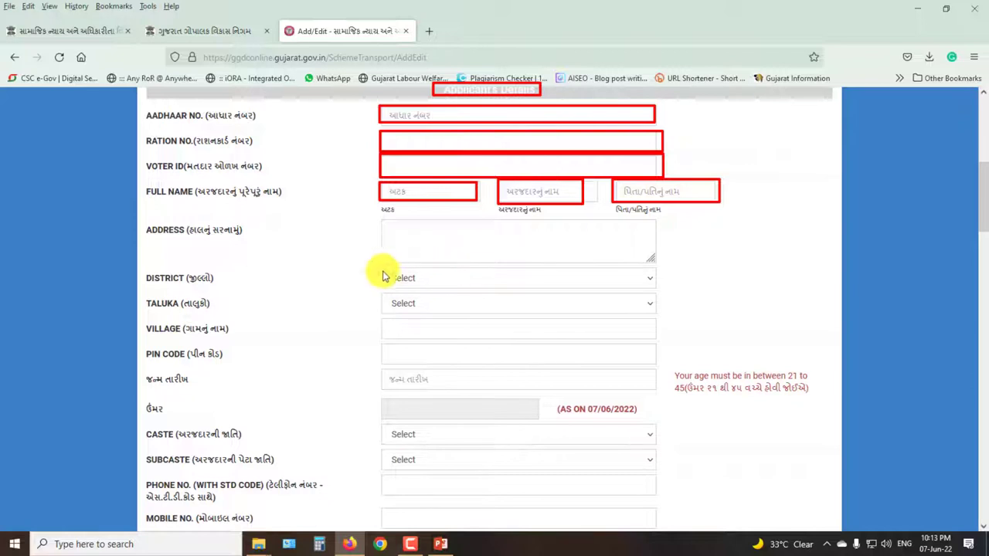
left_click_drag(379, 220, 662, 268)
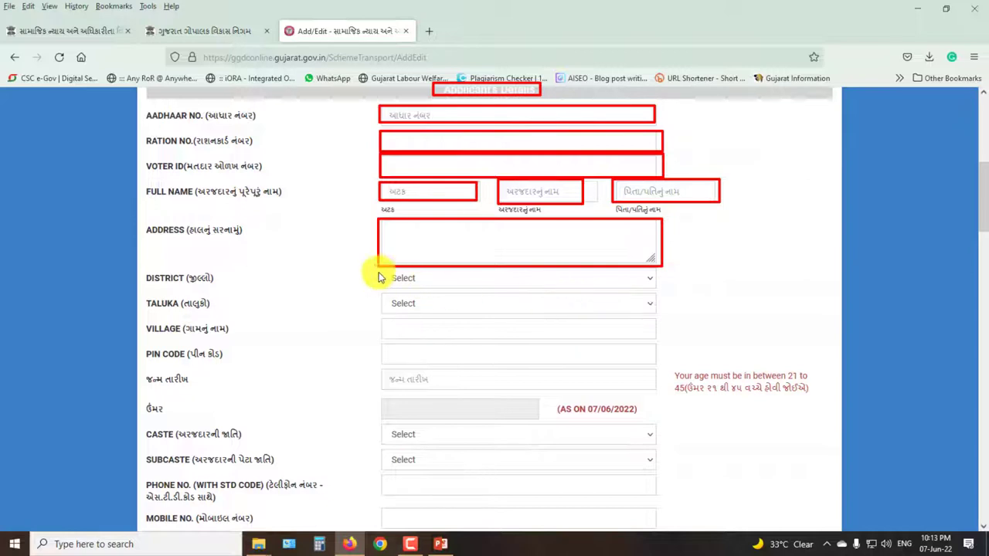
mouse_move(380, 267)
left_mouse_down()
mouse_move(477, 283)
mouse_move(655, 289)
left_mouse_up()
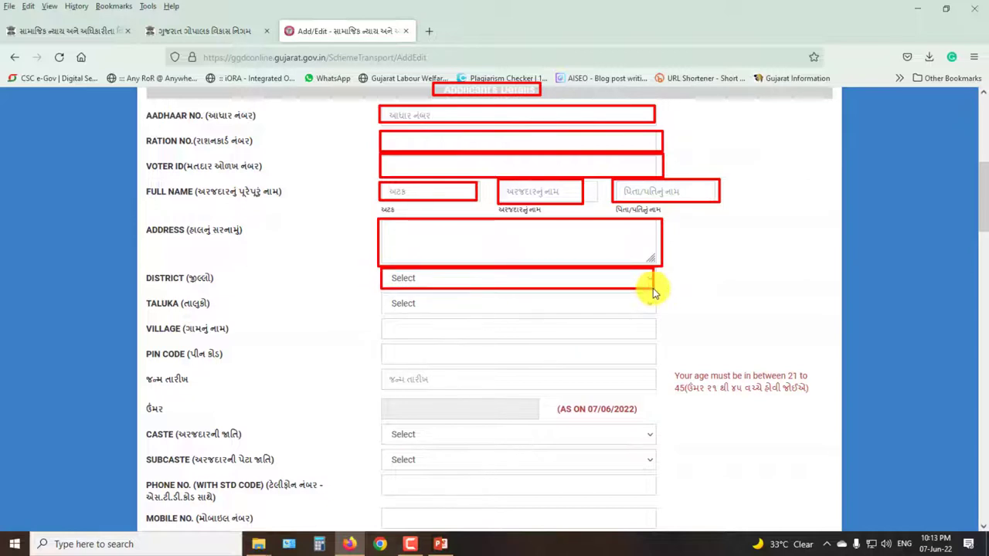
left_click_drag(381, 295, 660, 313)
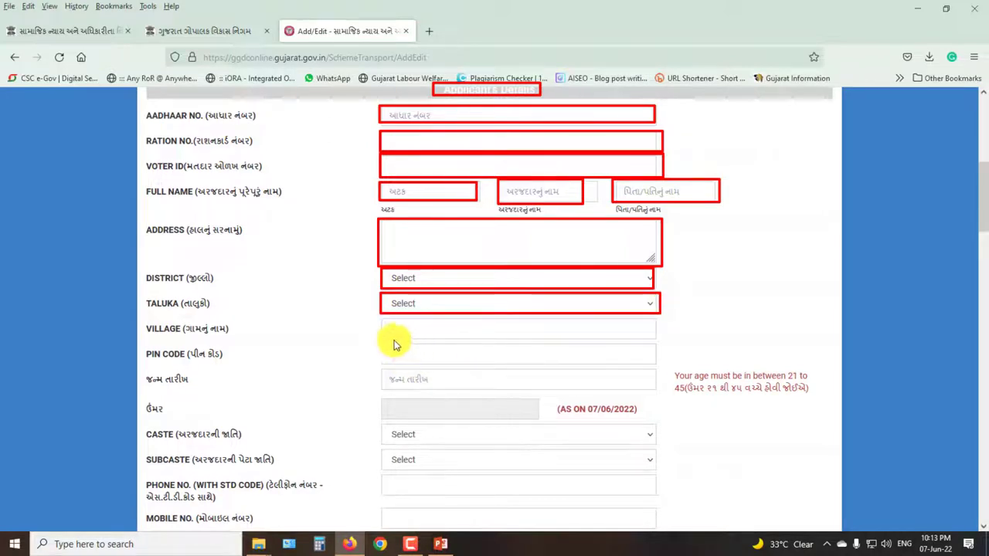
mouse_move(378, 320)
left_mouse_down()
mouse_move(431, 343)
mouse_move(656, 371)
mouse_move(663, 363)
left_mouse_up()
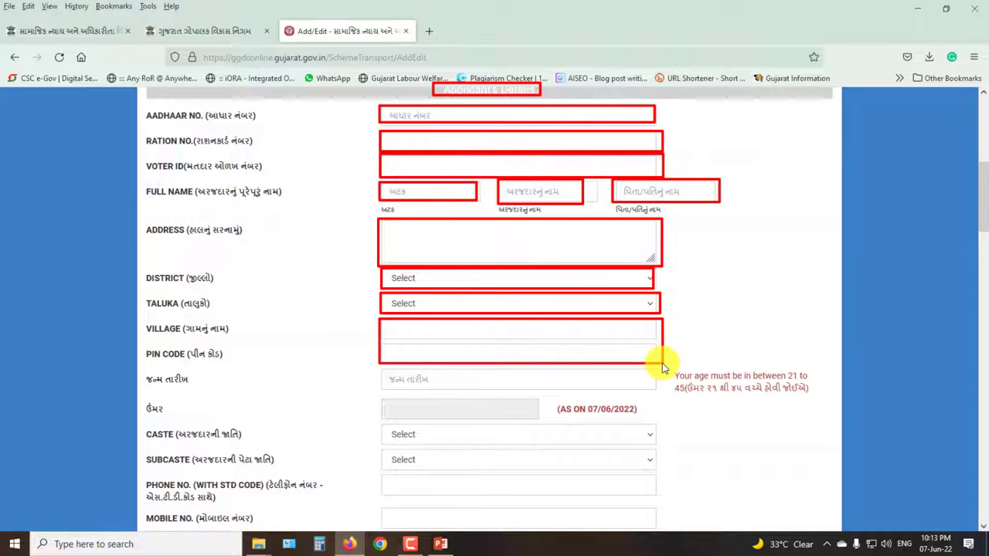
mouse_move(380, 371)
left_mouse_down()
mouse_move(532, 398)
mouse_move(632, 395)
left_mouse_up()
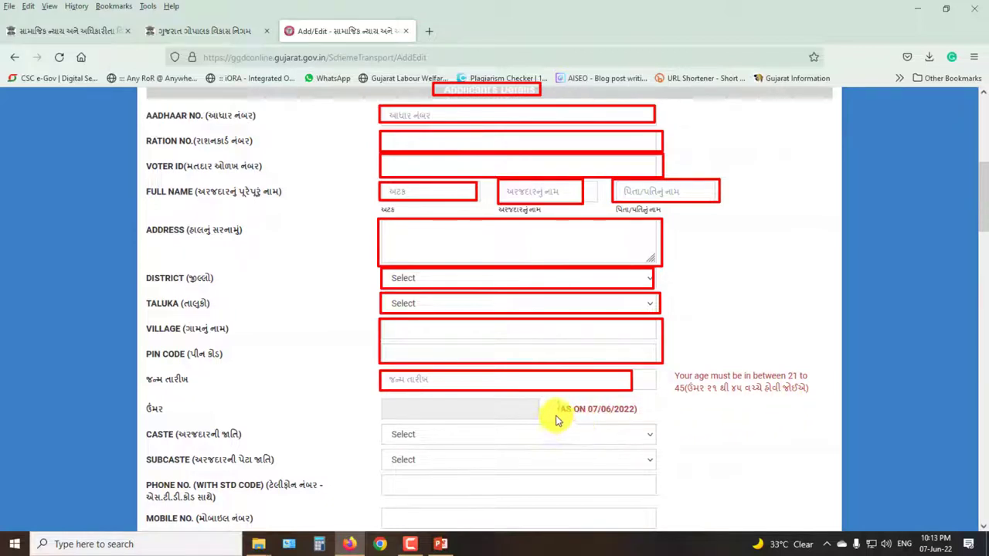
left_click_drag(544, 397, 645, 418)
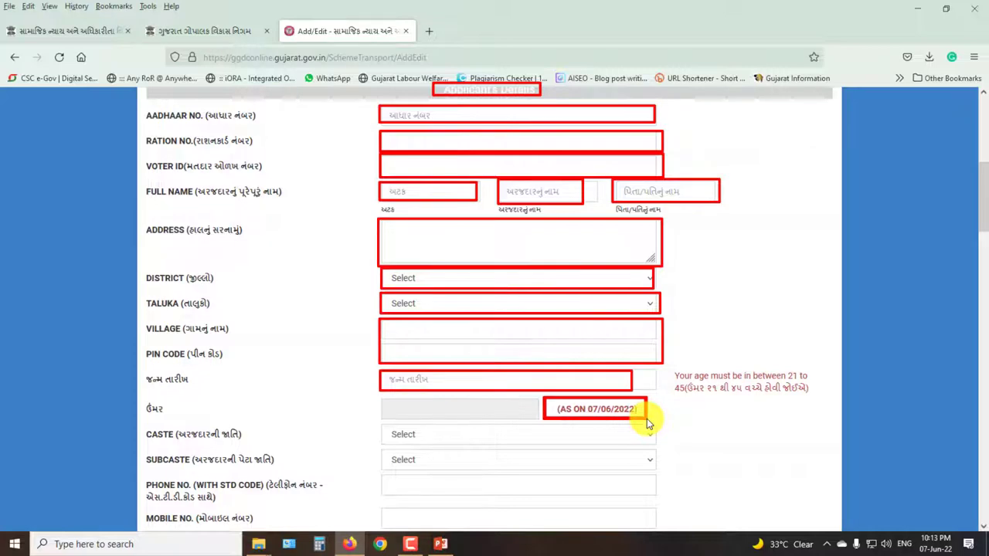
key("Escape")
Step: Set the applicant's caste to SEBC
scroll(546, 407, "down", 2)
scroll(546, 407, "down", 4)
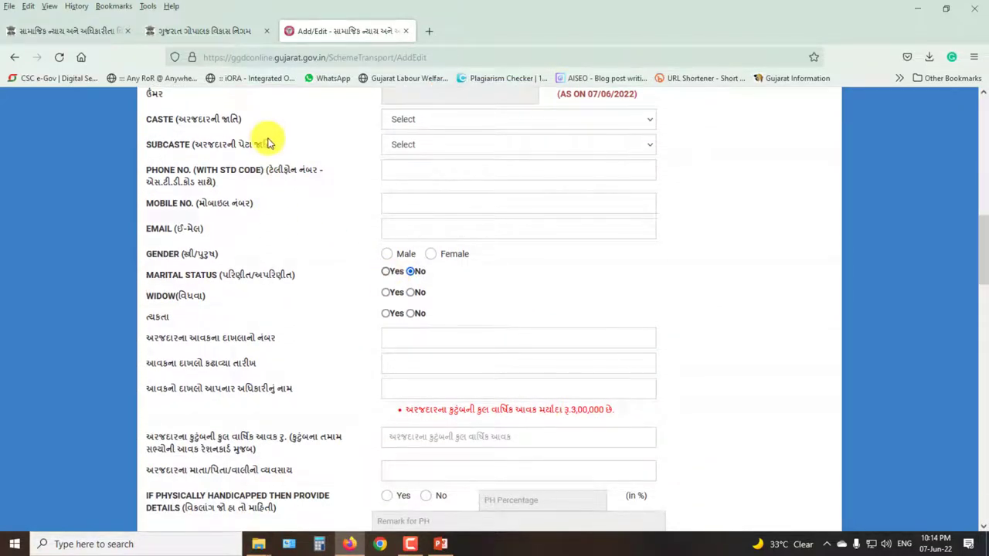
left_click_drag(380, 109, 405, 119)
mouse_move(507, 129)
left_mouse_down()
mouse_move(685, 126)
mouse_move(654, 130)
left_mouse_up()
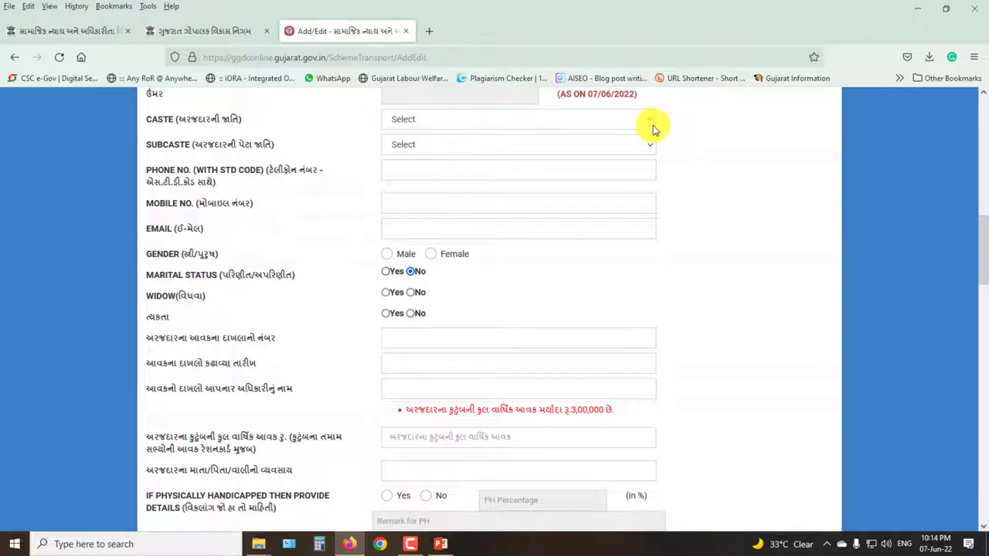
left_click(651, 121)
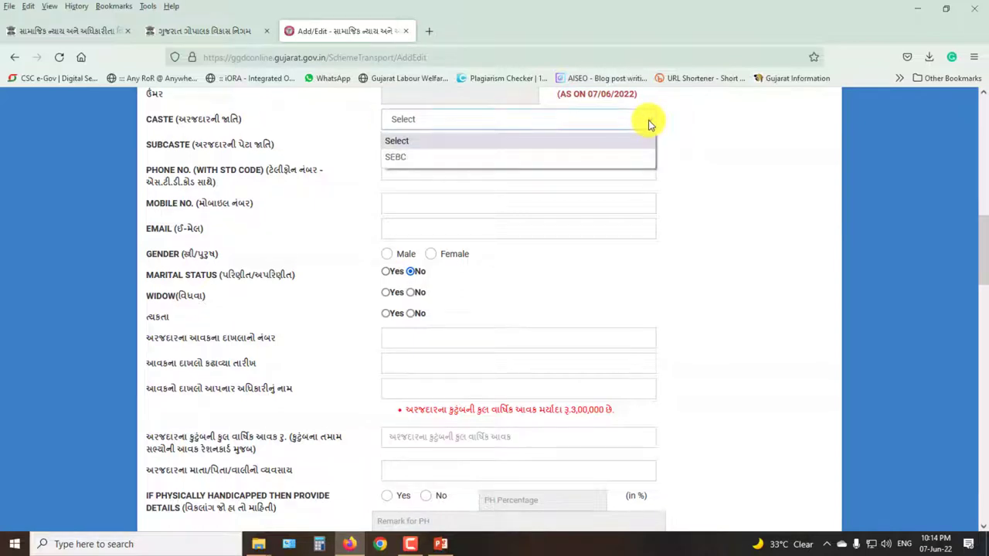
left_click(427, 161)
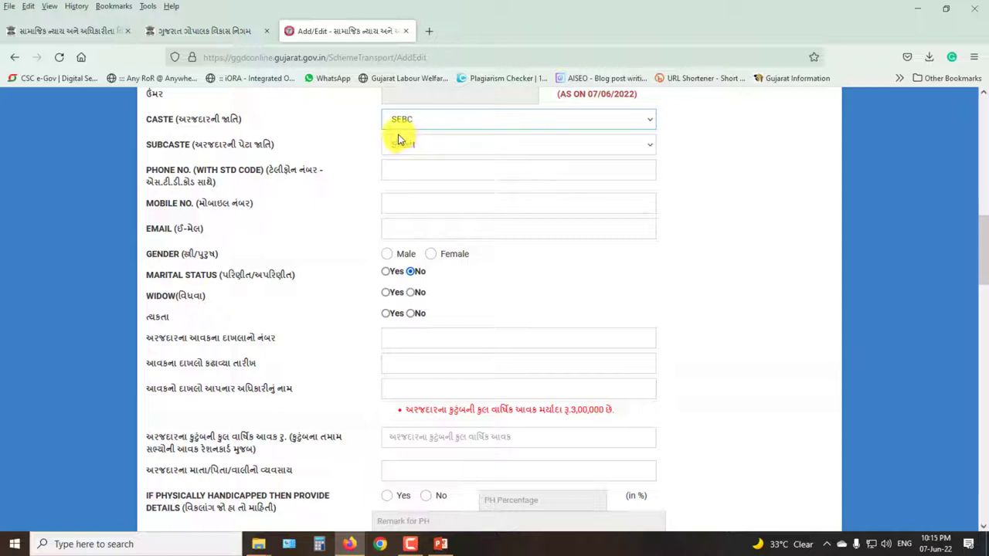
Step: Check the available subcaste options and examine the phone, mobile, email, gender, marital status, widow and ત્યકતા fields
left_click(400, 144)
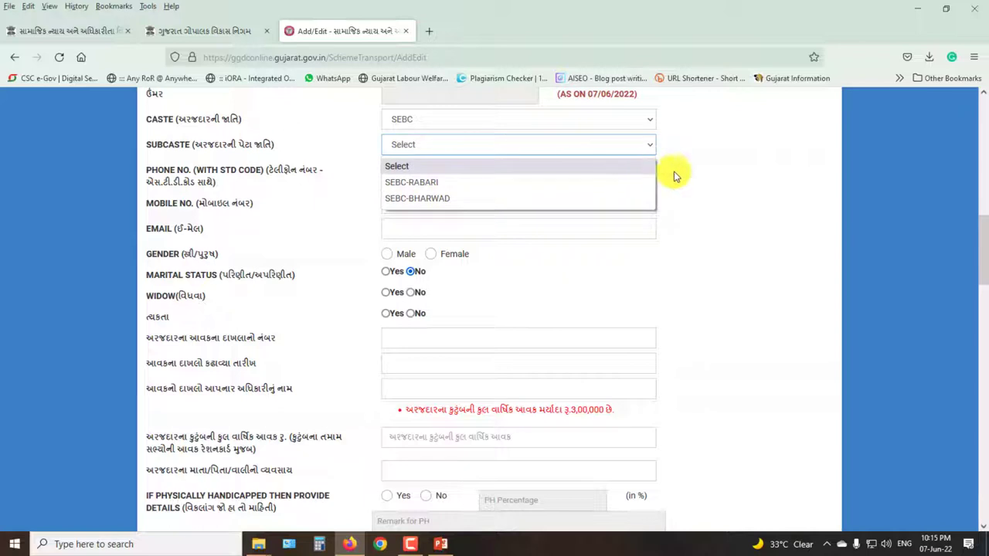
left_click(663, 150)
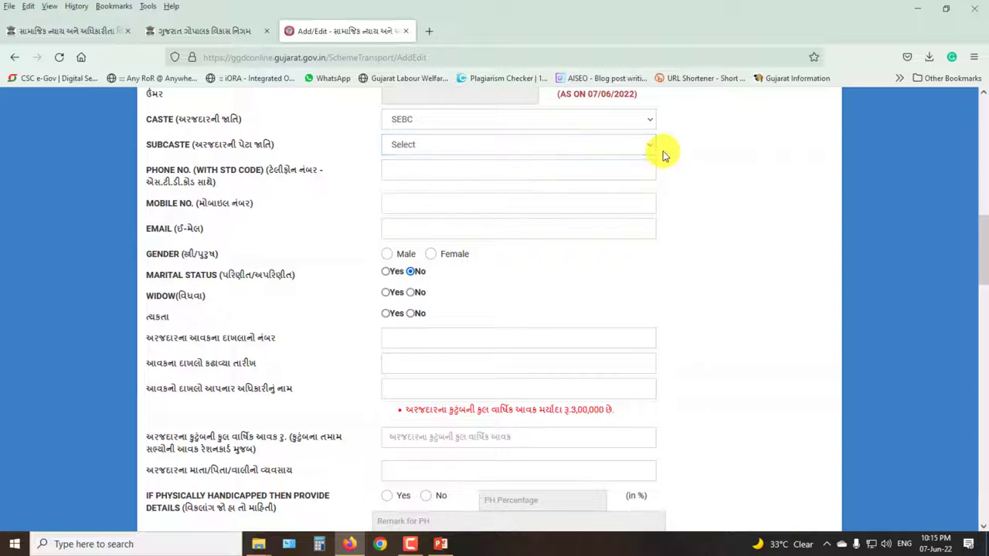
left_click(385, 166)
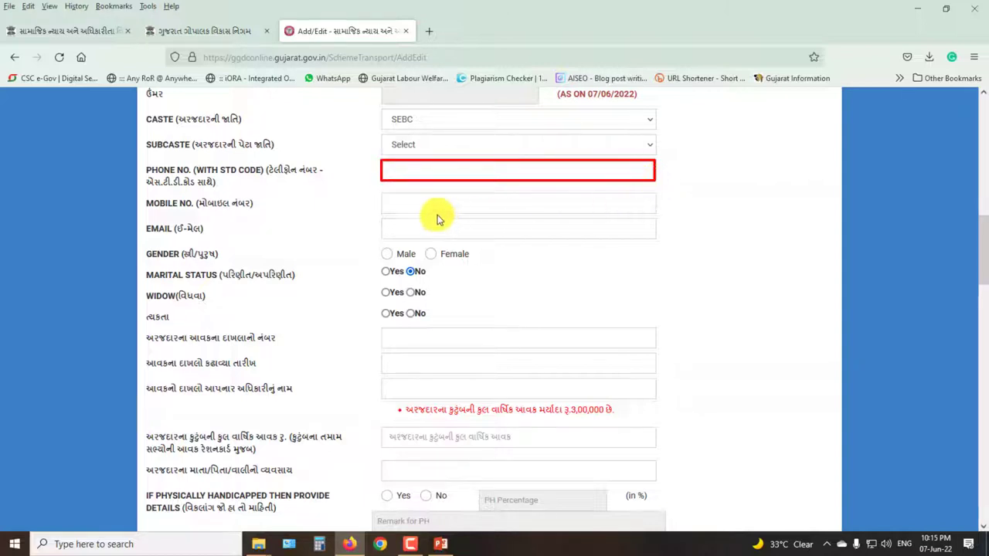
mouse_move(380, 193)
left_mouse_down()
mouse_move(623, 221)
mouse_move(656, 214)
mouse_move(661, 245)
left_mouse_up()
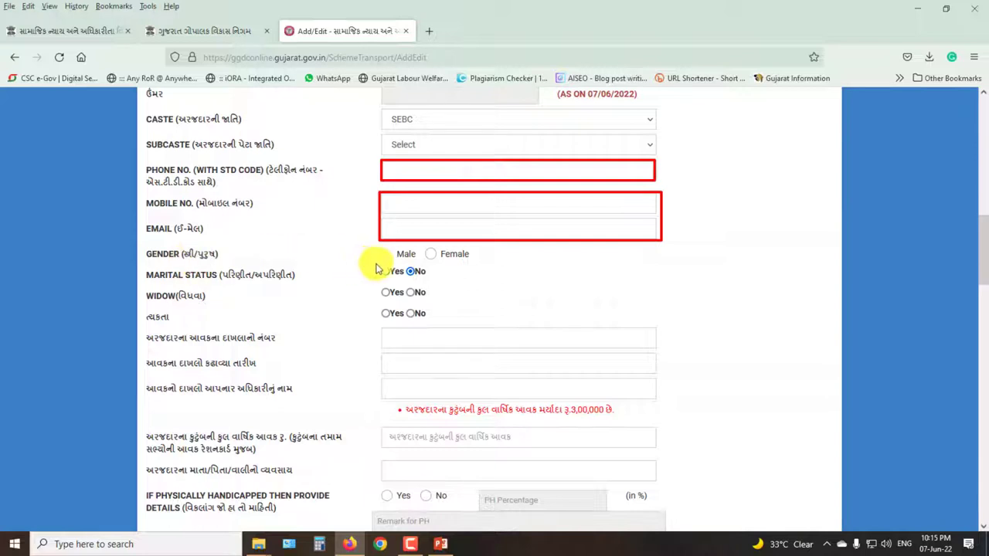
mouse_move(378, 245)
left_mouse_down()
mouse_move(416, 265)
mouse_move(437, 256)
mouse_move(473, 263)
left_mouse_up()
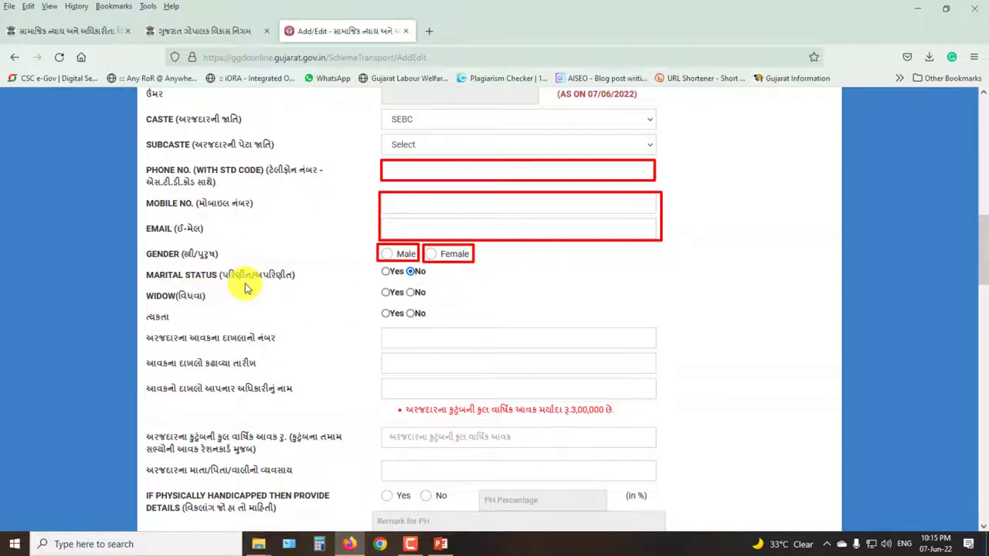
mouse_move(374, 266)
left_mouse_down()
mouse_move(400, 282)
mouse_move(413, 272)
mouse_move(430, 283)
left_mouse_up()
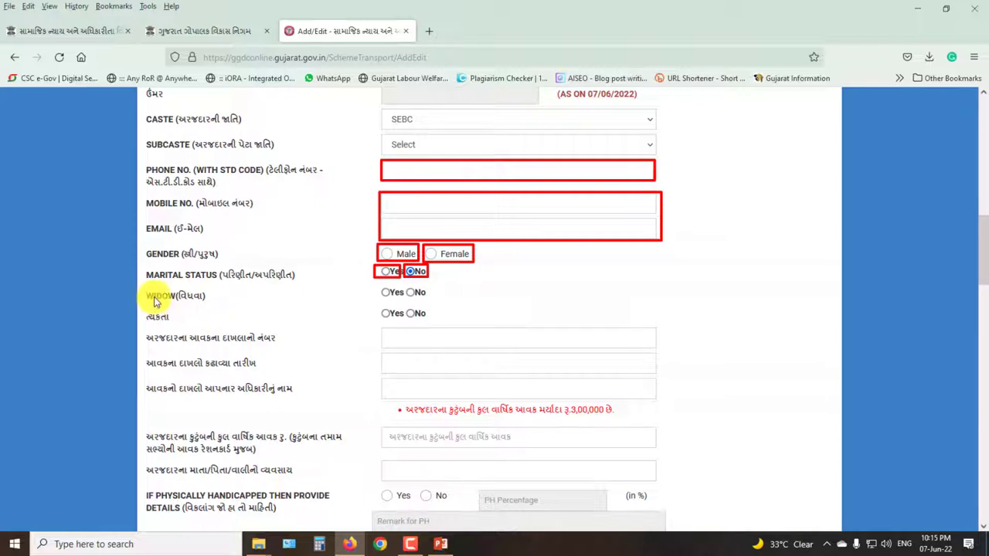
mouse_move(140, 286)
left_mouse_down()
mouse_move(230, 316)
mouse_move(445, 325)
left_mouse_up()
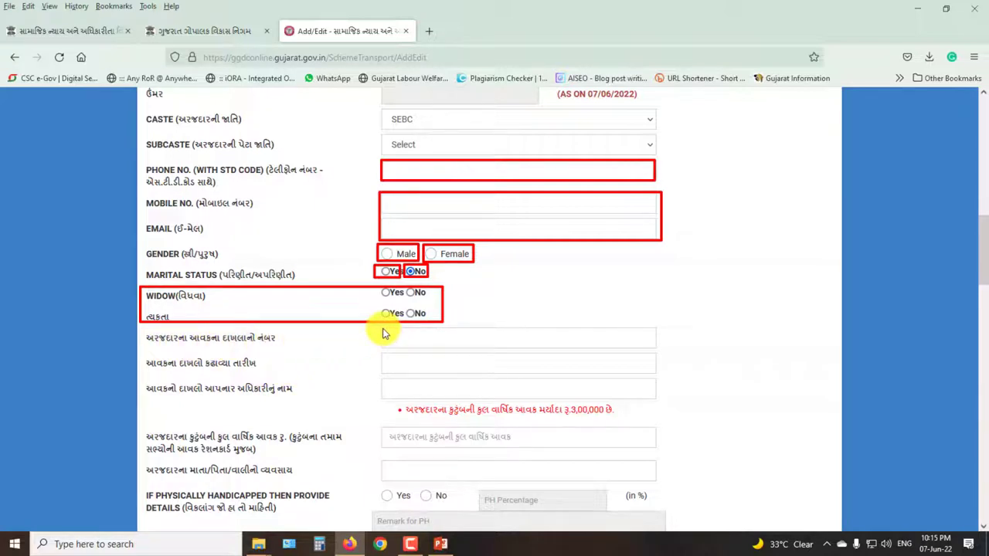
Step: Examine the income certificate, annual family income, parent or guardian occupation and disability fields, plus the family employment details
left_click_drag(384, 333, 654, 353)
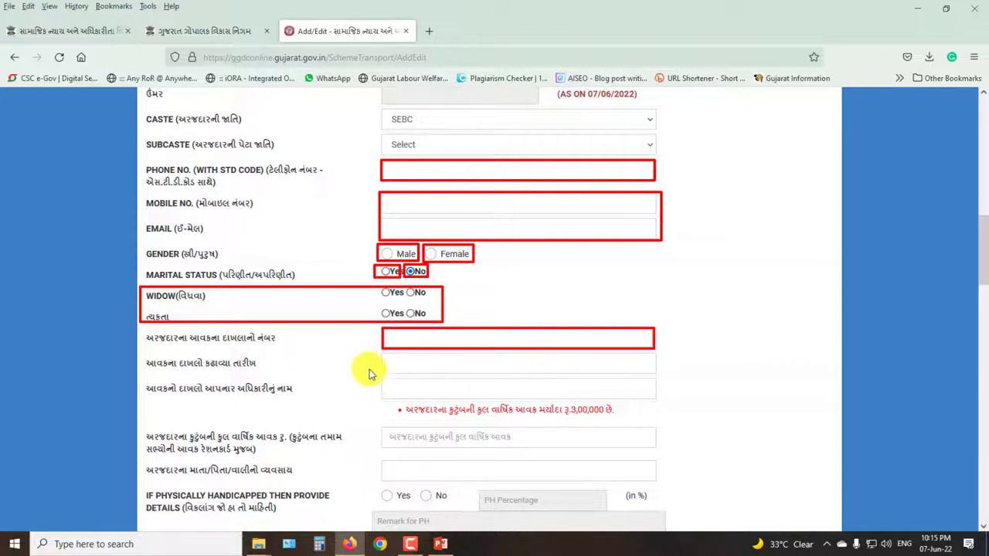
mouse_move(380, 354)
left_mouse_down()
mouse_move(431, 375)
mouse_move(655, 376)
left_mouse_up()
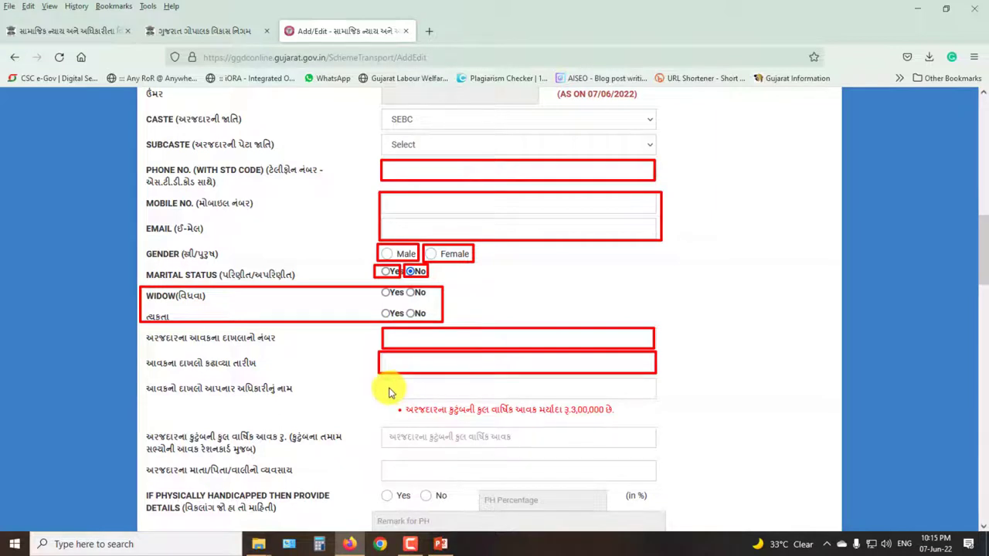
left_click_drag(498, 413, 653, 400)
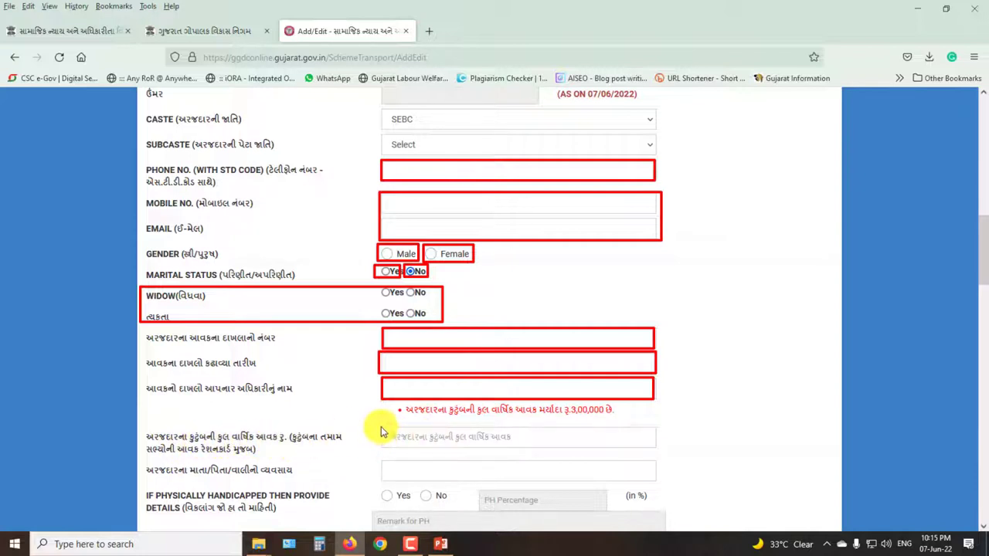
left_click(441, 438)
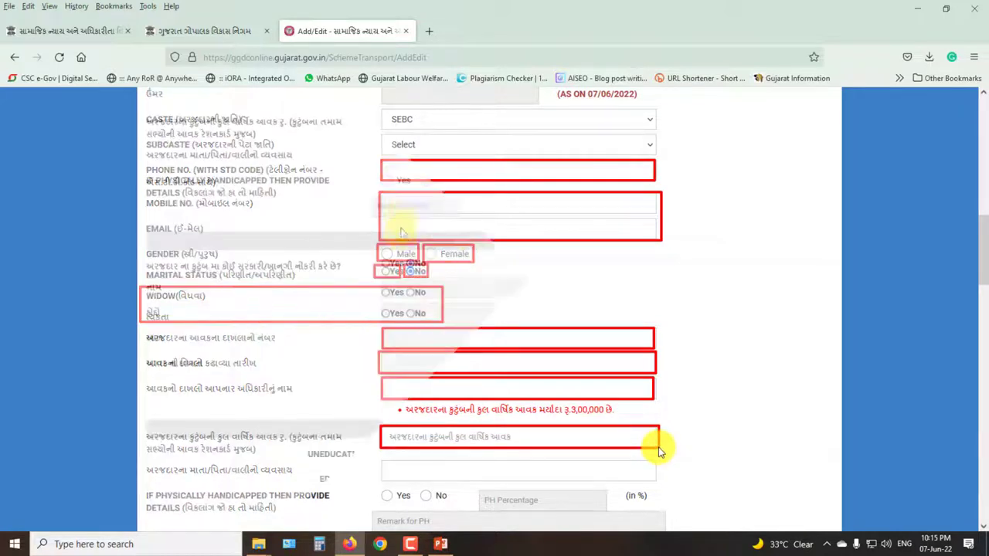
scroll(405, 219, "down", 5)
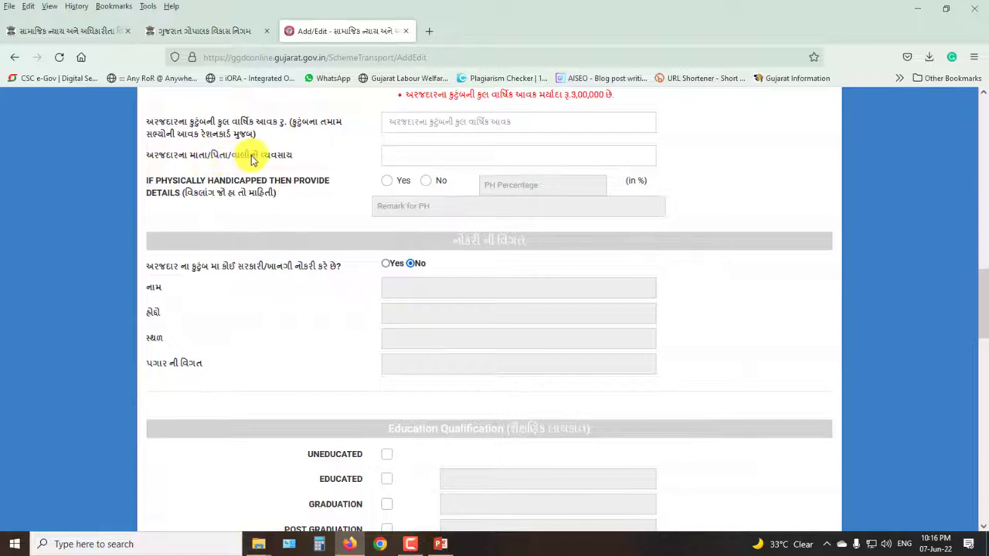
left_click(658, 157)
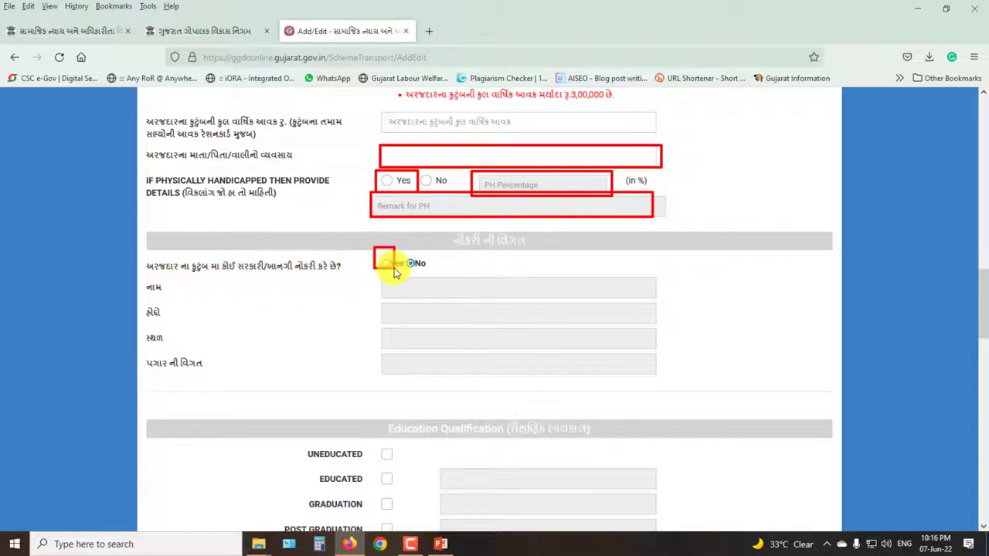
mouse_move(374, 279)
left_mouse_down()
mouse_move(567, 331)
mouse_move(677, 379)
left_mouse_up()
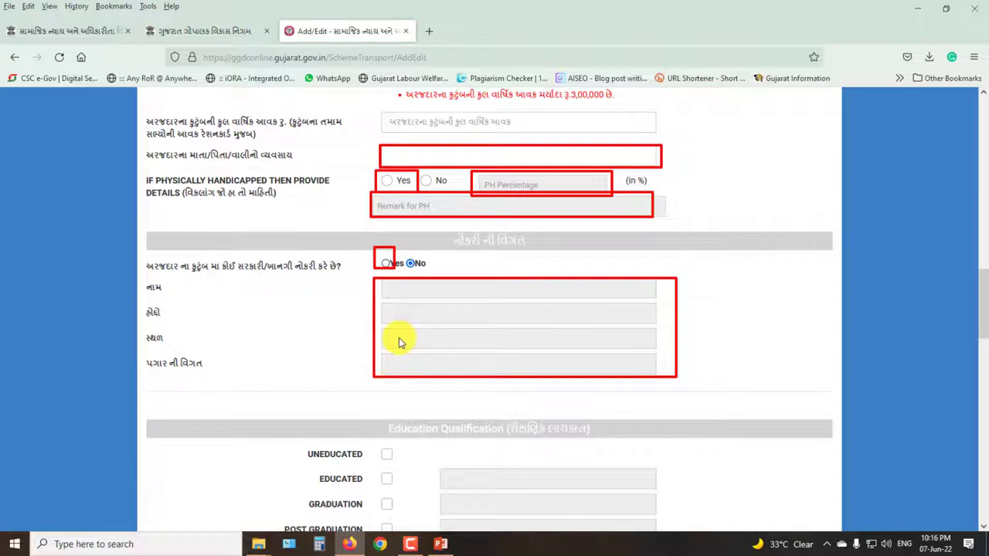
left_click_drag(399, 249, 451, 270)
mouse_move(371, 276)
left_mouse_down()
mouse_move(669, 370)
mouse_move(676, 380)
left_mouse_up()
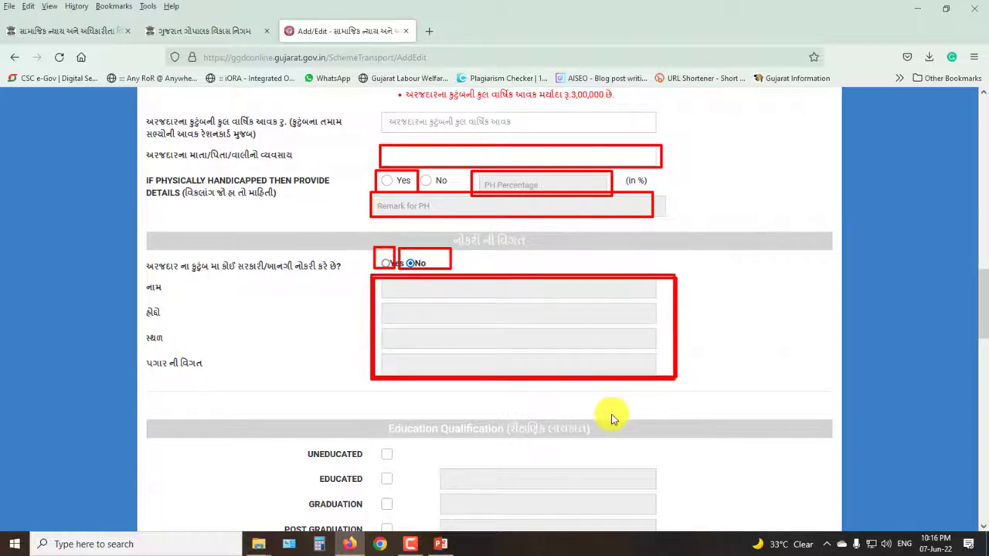
key("Escape")
Step: Try the Educated, Graduation, Post Graduation and Other Degree options under Education Qualification one after another, clearing each again
scroll(592, 407, "down", 5)
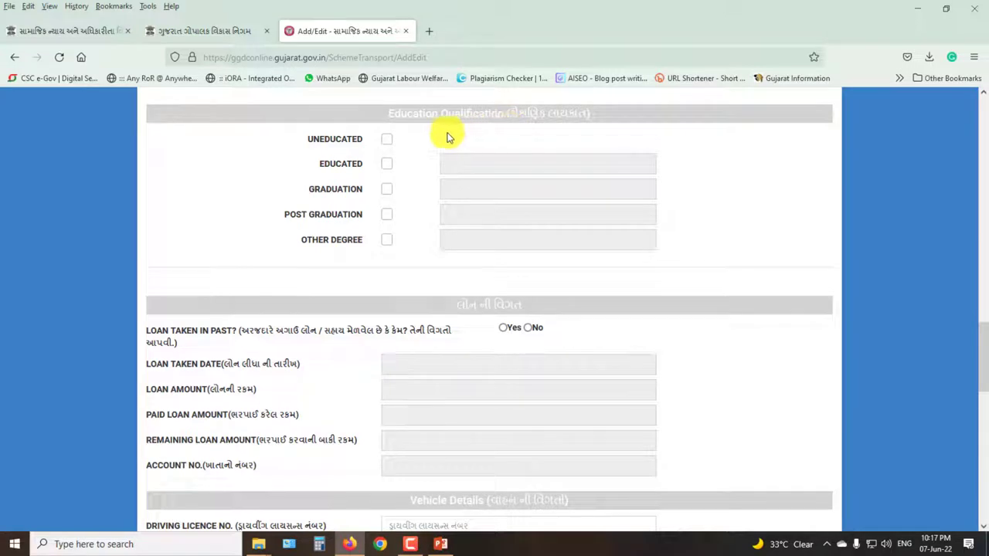
left_click_drag(299, 132, 363, 147)
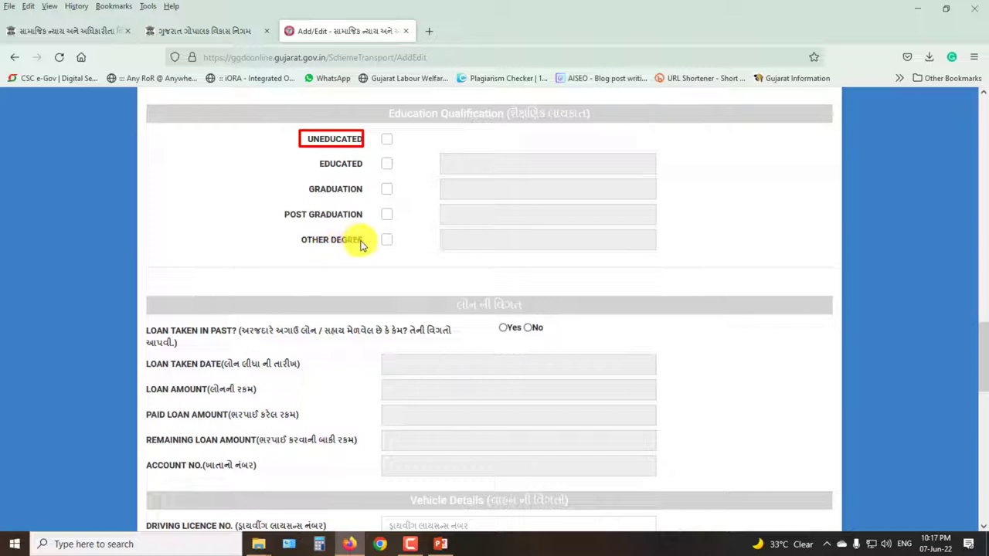
left_click(387, 141)
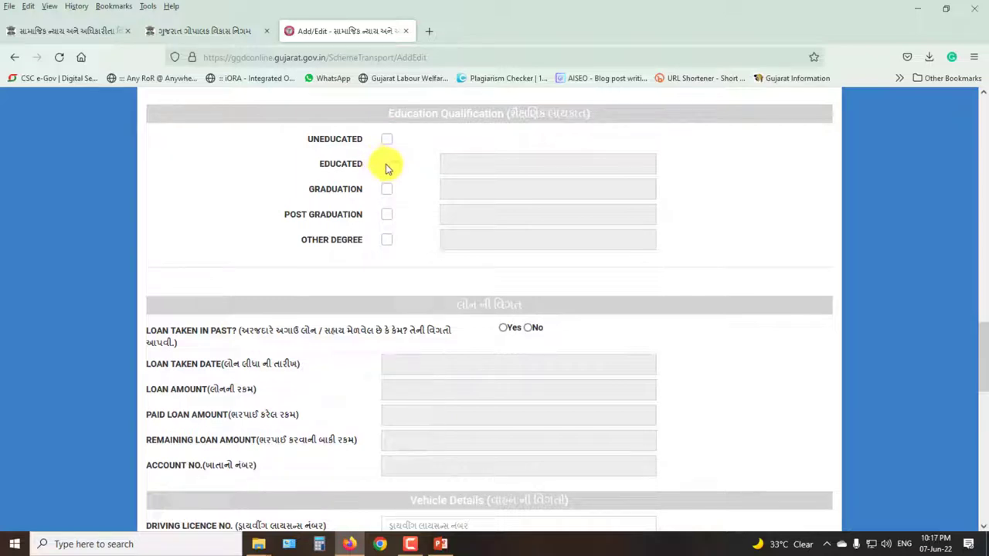
left_click(387, 164)
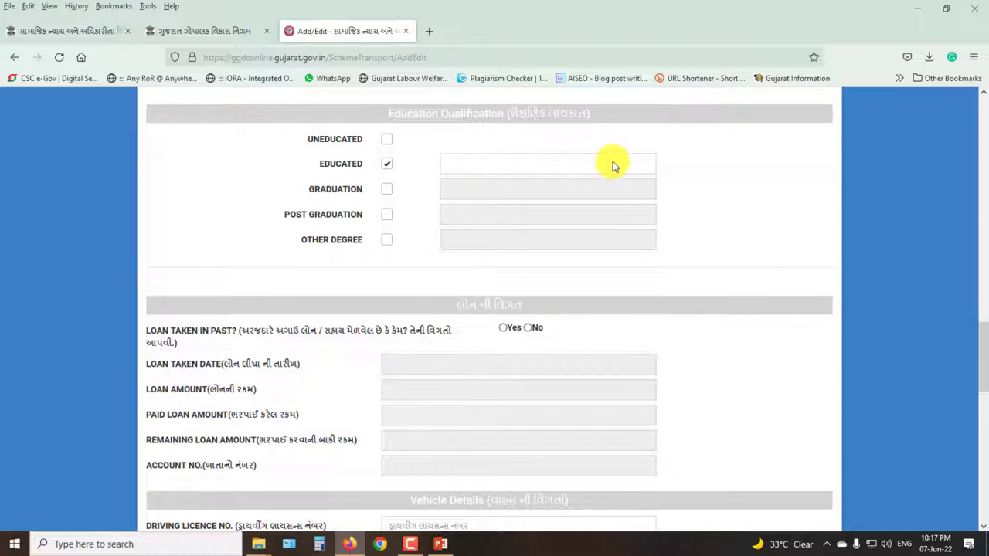
left_click(387, 191)
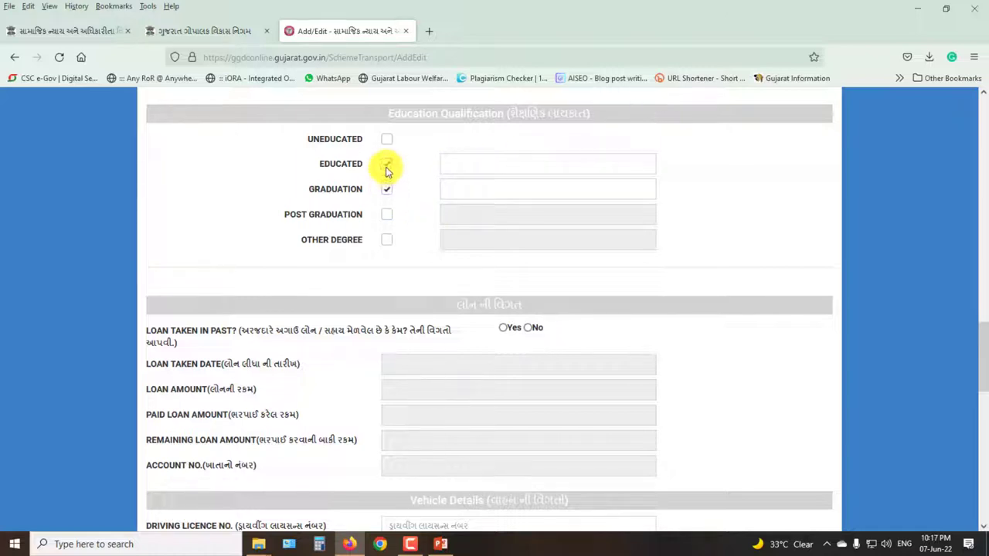
left_click(387, 166)
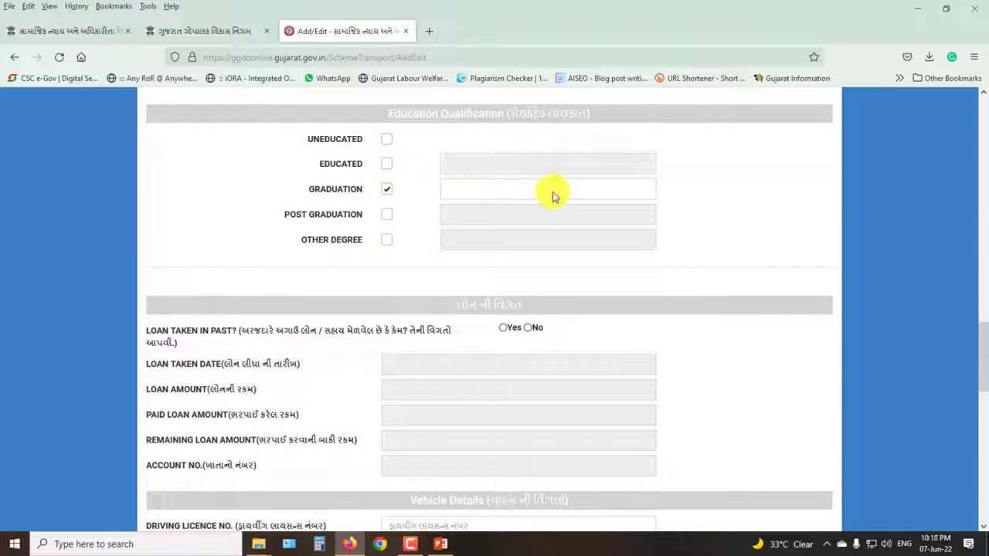
left_click(387, 191)
left_click(386, 216)
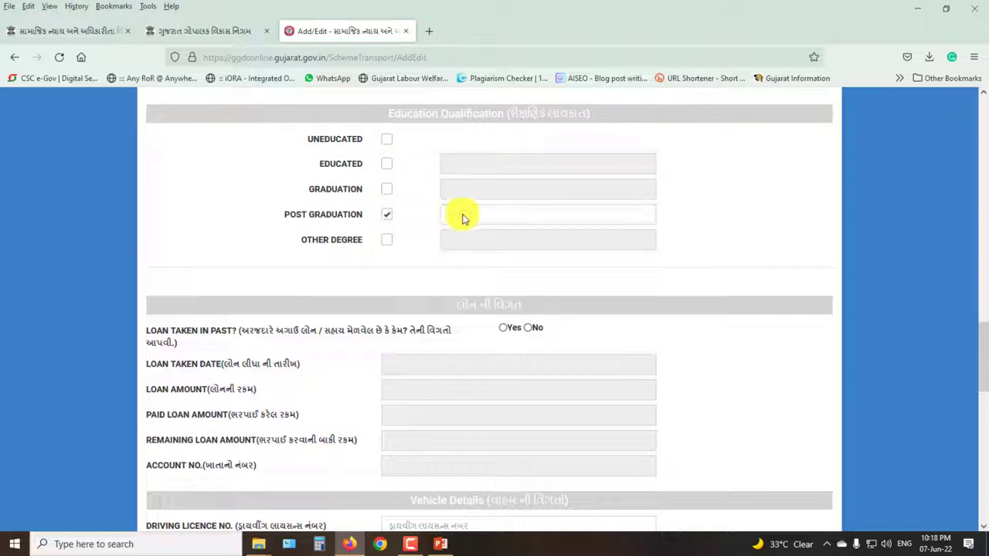
left_click(386, 216)
left_click(387, 241)
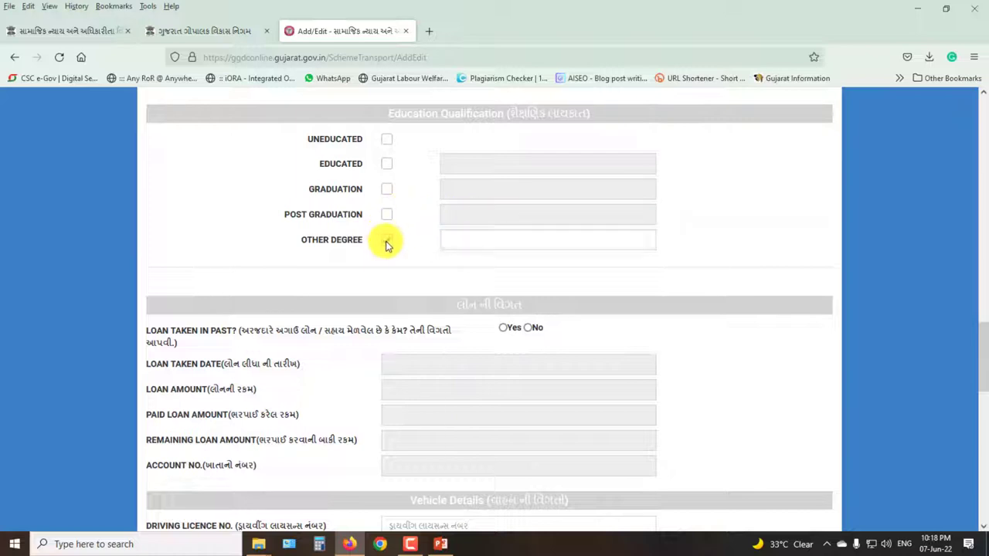
left_click(388, 243)
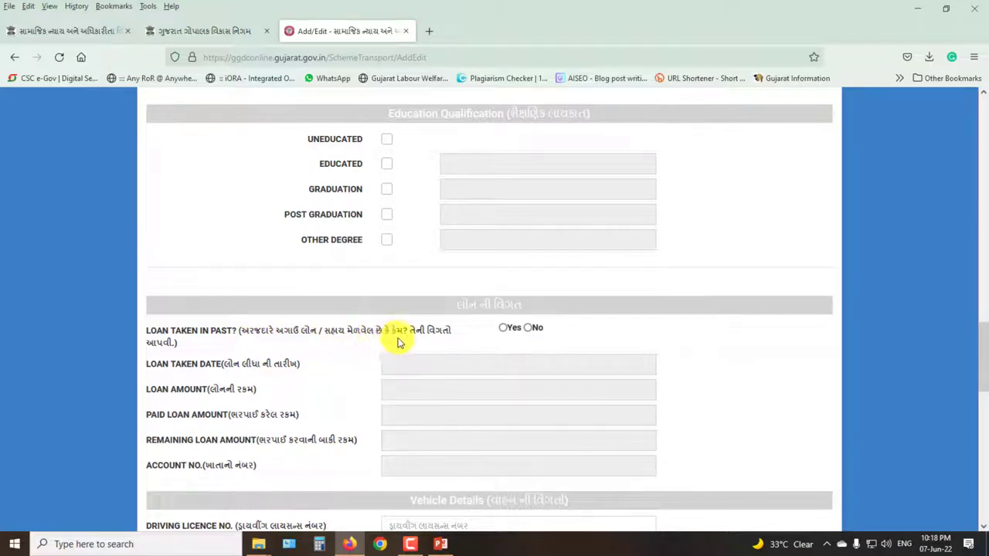
Step: Examine the past loan, Vehicle Details and Dealers Details fields, from Loan Taken in Past through Vehicle Price
left_click(504, 328)
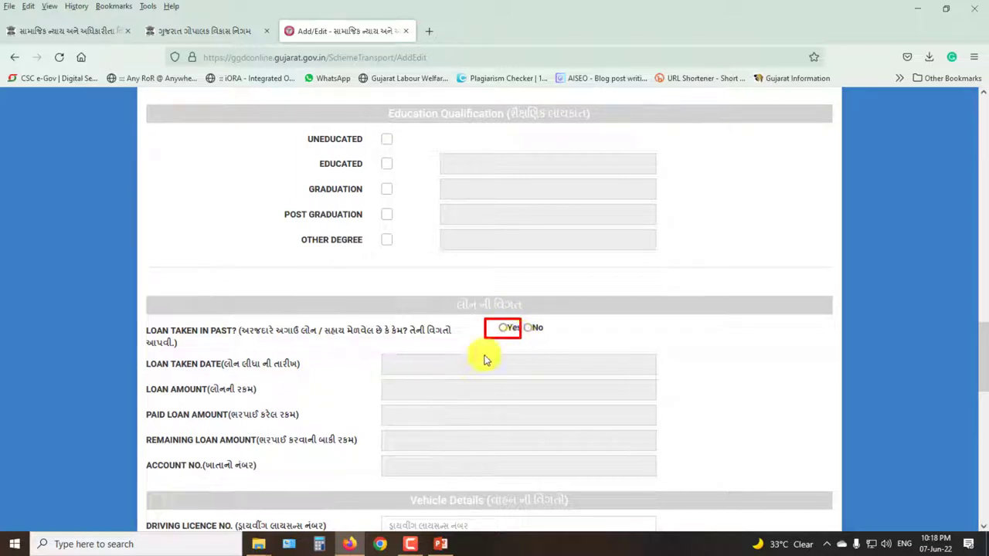
left_click_drag(370, 347, 684, 487)
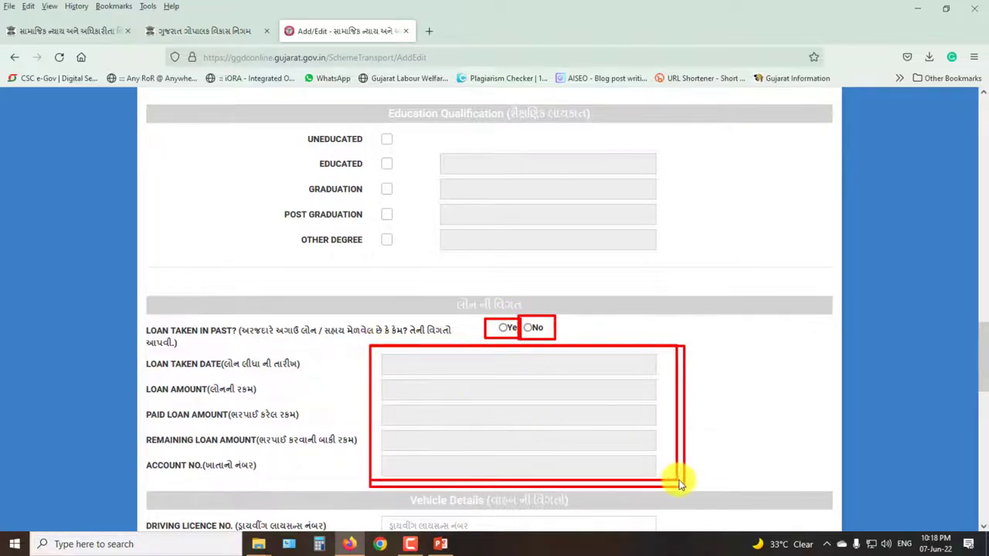
scroll(570, 433, "down", 3)
scroll(537, 421, "down", 2)
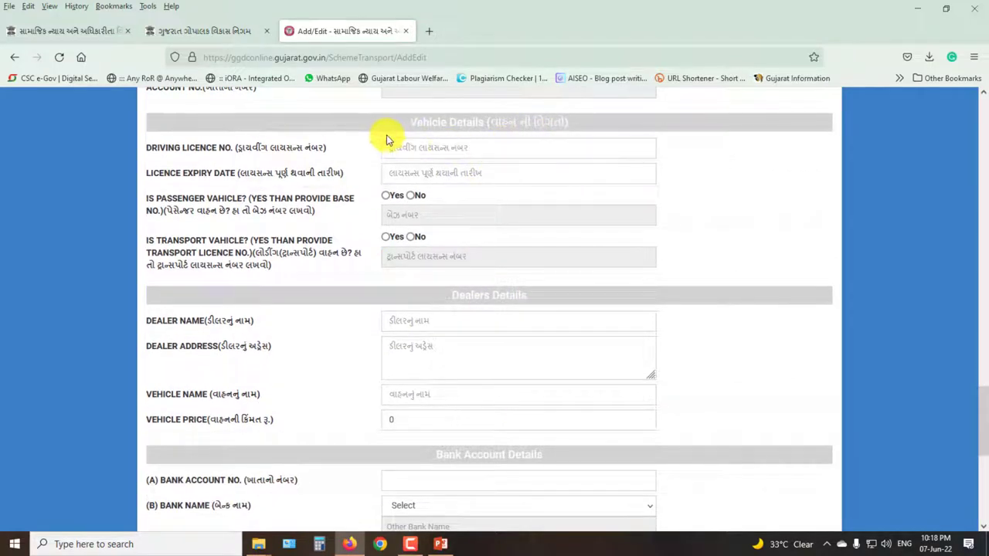
left_click_drag(376, 137, 671, 161)
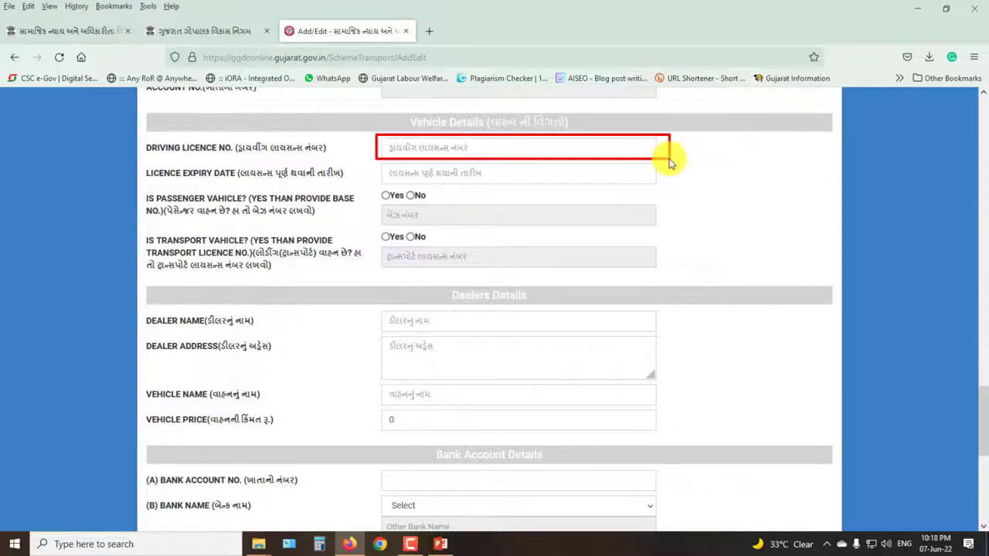
mouse_move(379, 162)
left_mouse_down()
mouse_move(446, 193)
mouse_move(662, 188)
mouse_move(658, 181)
mouse_move(664, 189)
left_mouse_up()
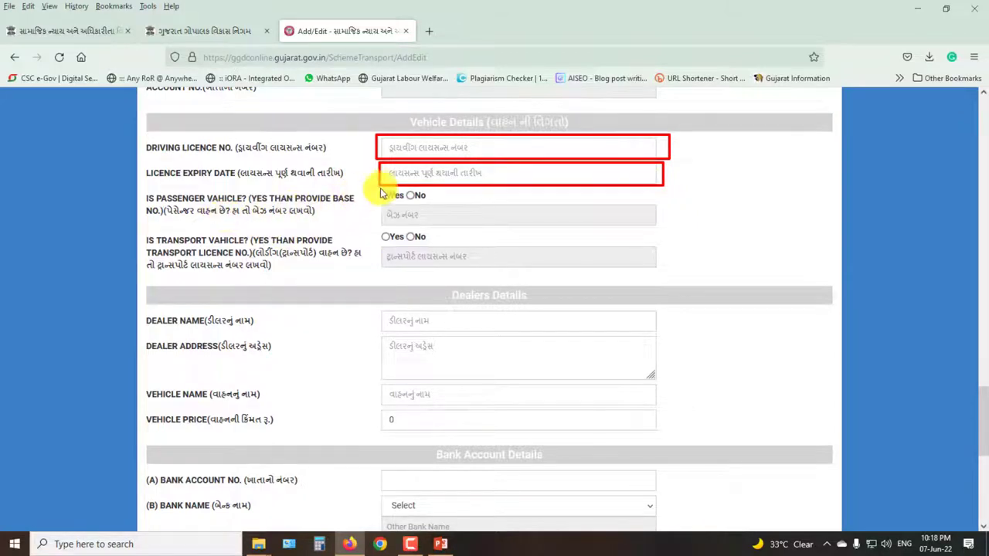
mouse_move(375, 190)
left_mouse_down()
mouse_move(610, 234)
mouse_move(654, 228)
left_mouse_up()
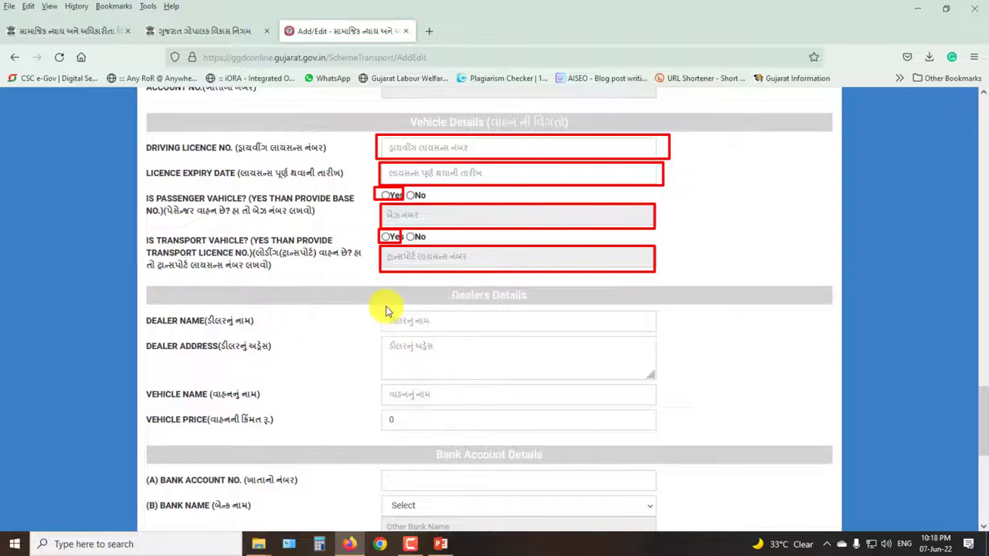
mouse_move(384, 312)
left_mouse_down()
mouse_move(459, 380)
mouse_move(648, 445)
mouse_move(666, 435)
left_mouse_up()
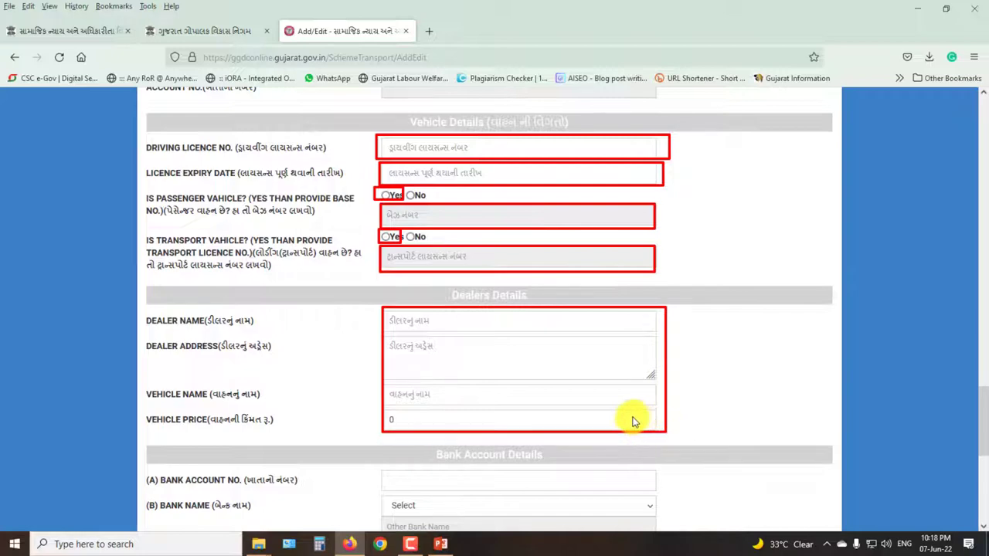
key("Escape")
Step: Set the bank name to Other under Bank Account Details and make the Other Bank Name field ready for entry
scroll(596, 400, "down", 7)
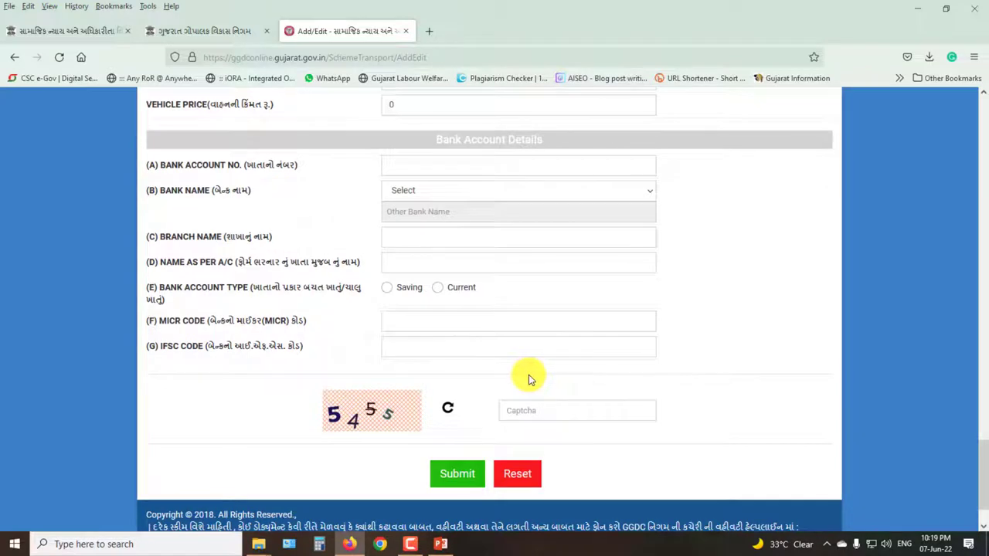
mouse_move(378, 150)
left_mouse_down()
mouse_move(541, 190)
mouse_move(656, 174)
left_mouse_up()
mouse_move(380, 182)
left_mouse_down()
mouse_move(470, 205)
mouse_move(657, 203)
left_mouse_up()
left_click(648, 194)
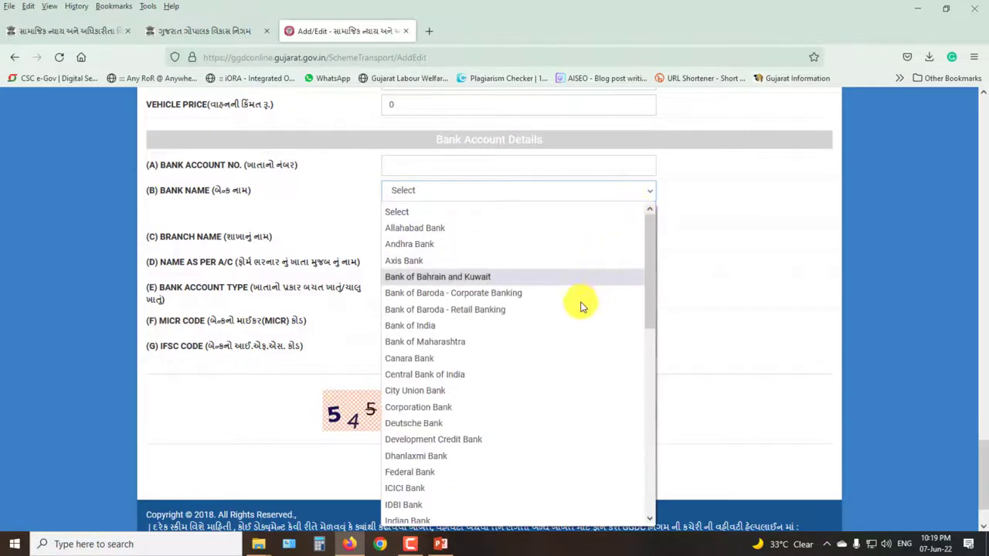
scroll(568, 313, "down", 12)
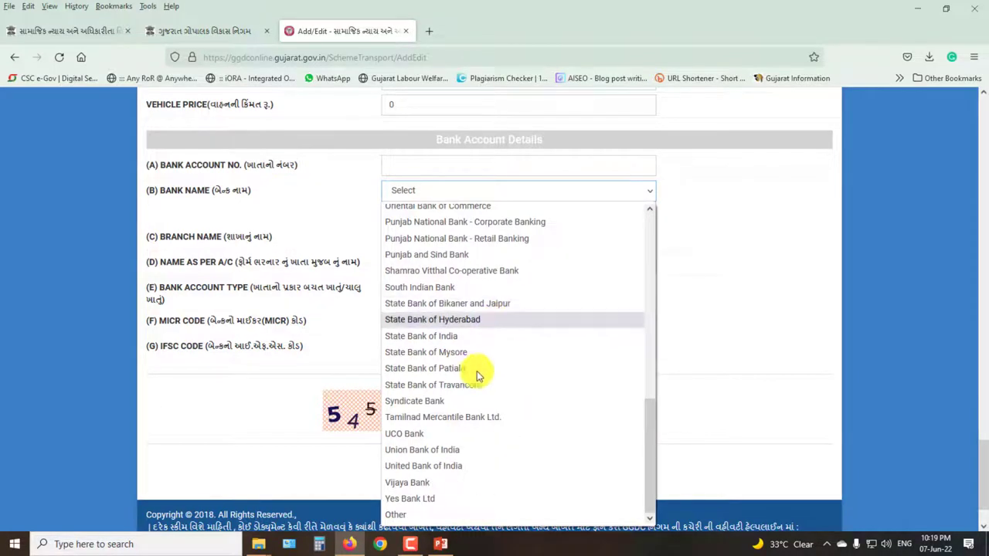
left_click(402, 515)
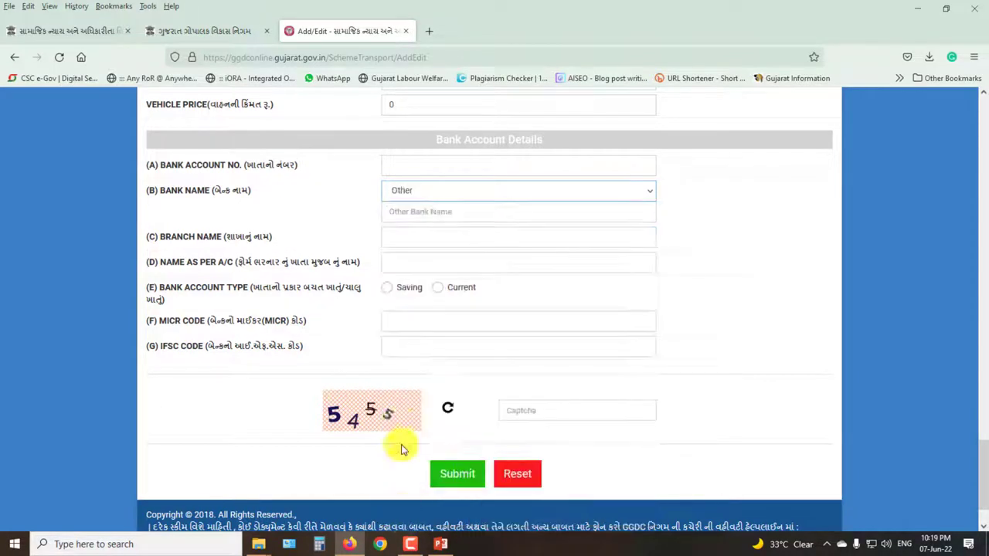
left_click(409, 215)
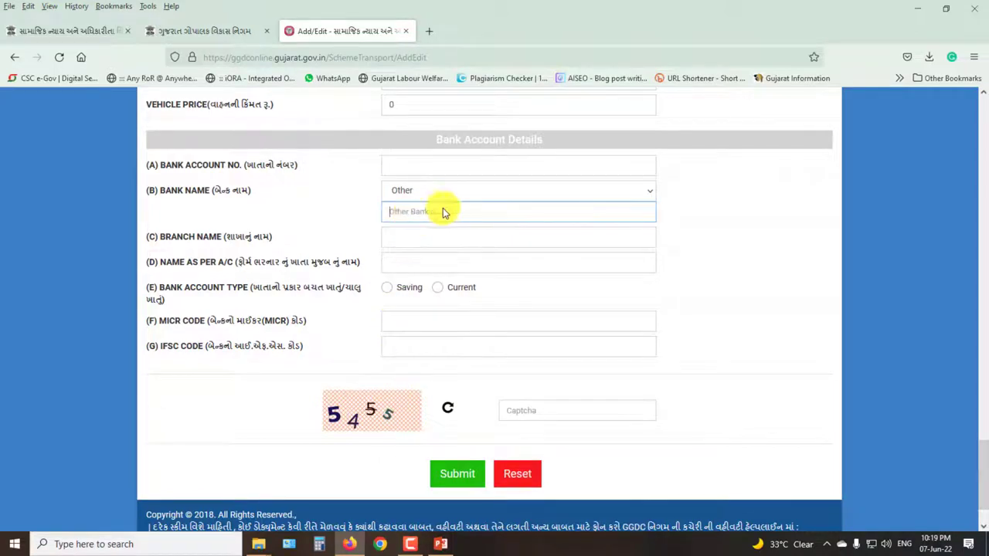
Step: Recheck the available bank names and examine the branch name, account holder name, account type, MICR code, IFSC code and captcha fields
left_click(641, 192)
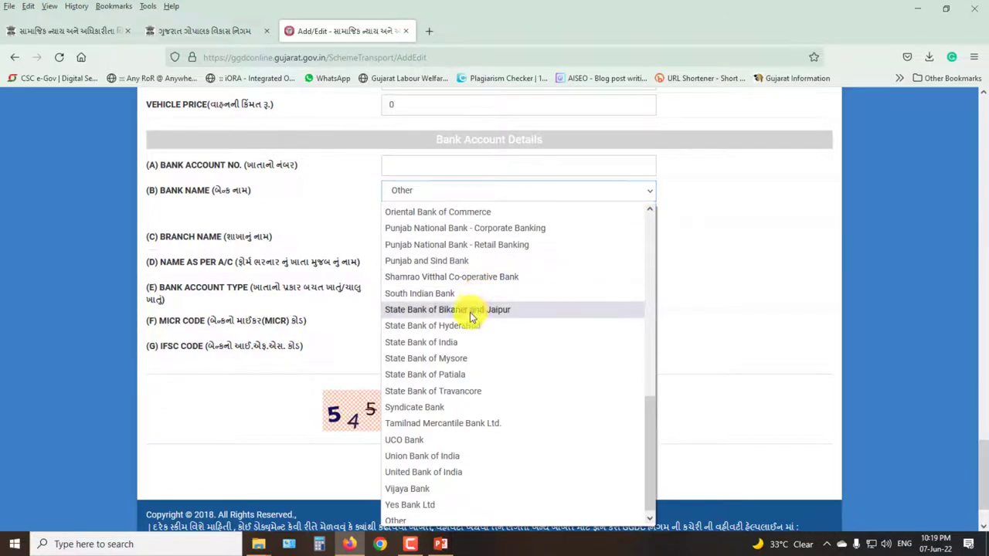
scroll(468, 314, "up", 10)
left_click(359, 196)
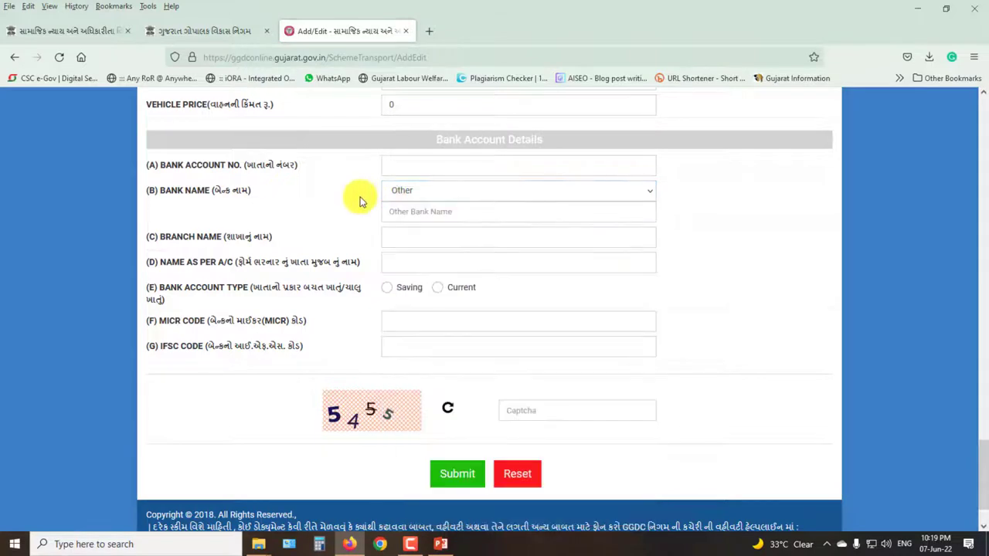
left_click(381, 235)
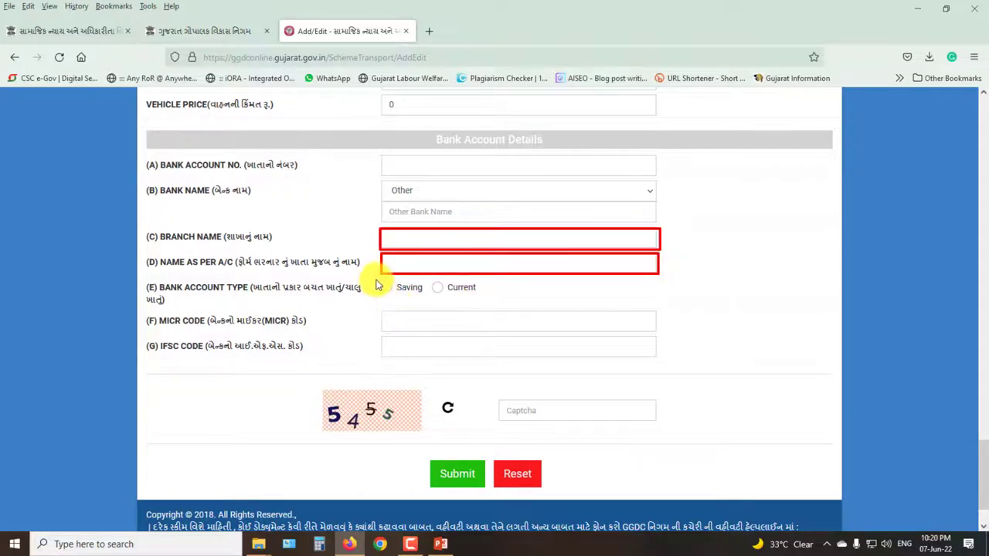
left_click_drag(412, 297, 497, 305)
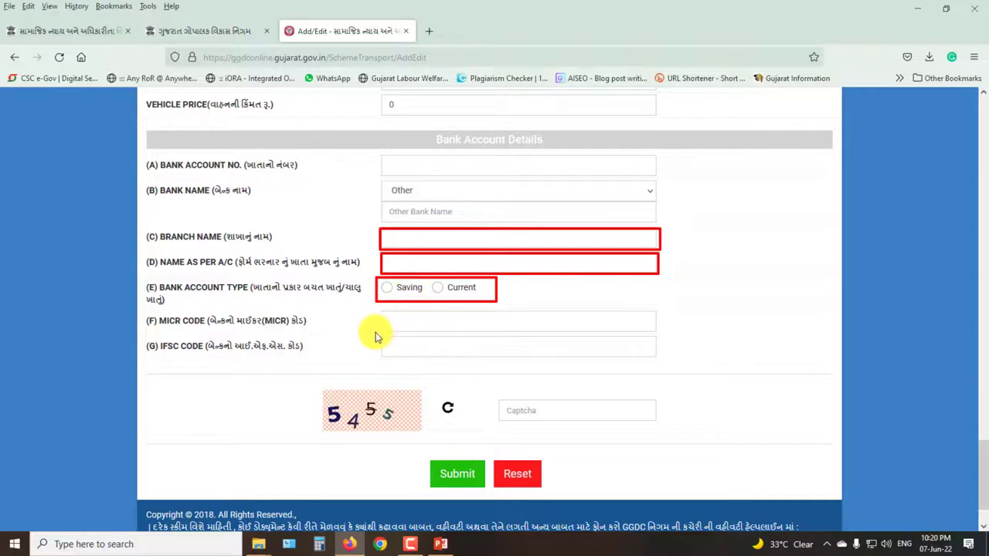
mouse_move(378, 311)
left_mouse_down()
mouse_move(614, 364)
mouse_move(670, 362)
left_mouse_up()
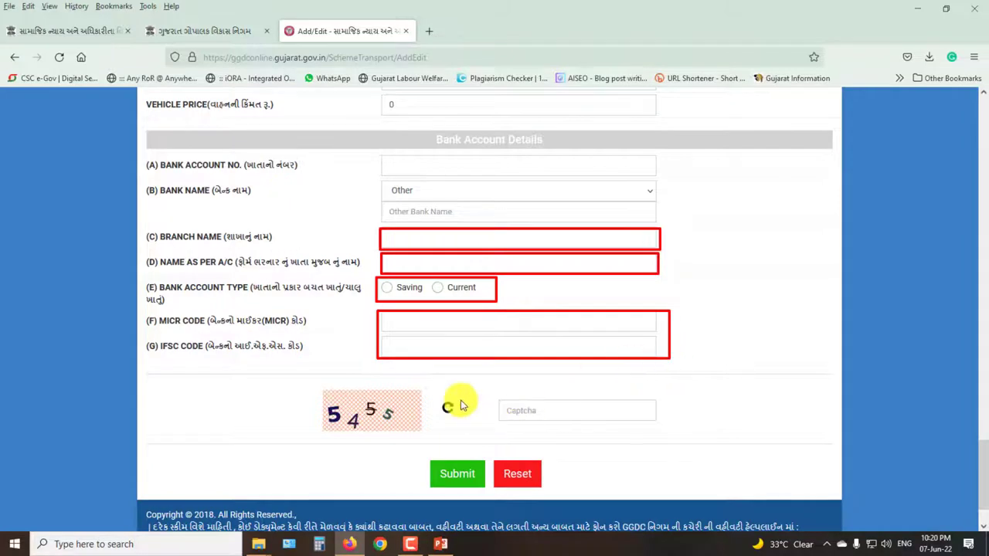
mouse_move(316, 390)
left_mouse_down()
mouse_move(430, 447)
mouse_move(426, 430)
left_mouse_up()
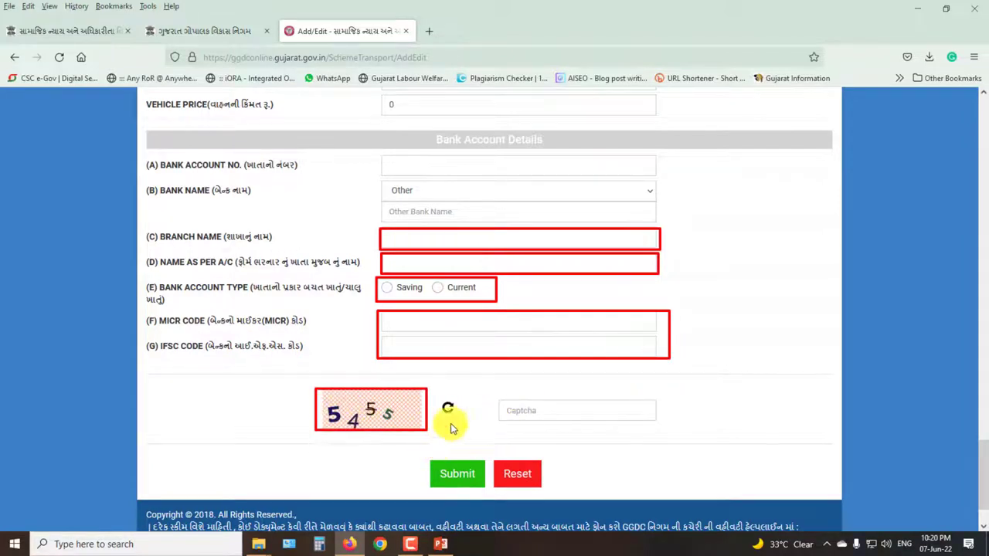
Step: Examine the captcha entry field and the Submit option at the end of the application form
mouse_move(496, 398)
left_mouse_down()
mouse_move(588, 422)
mouse_move(664, 425)
left_mouse_up()
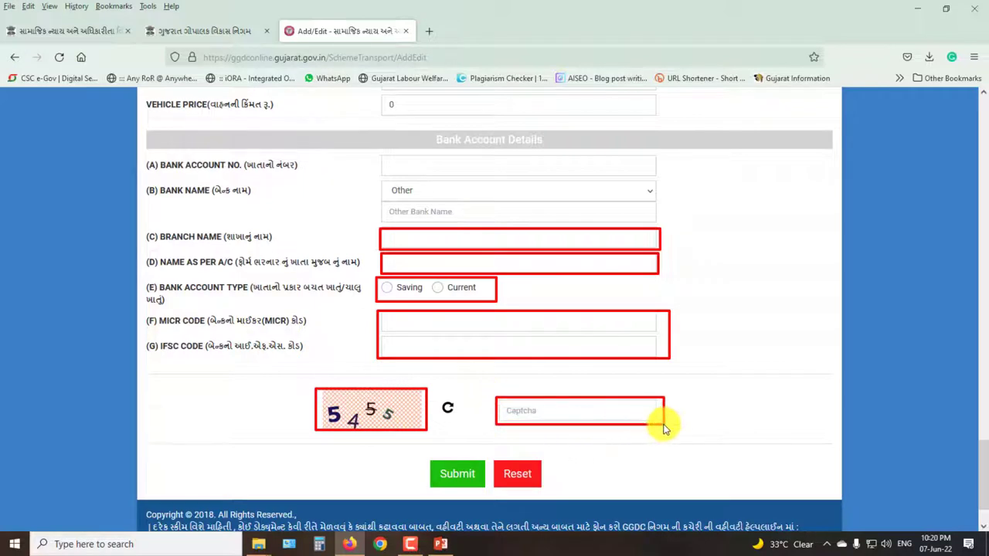
left_click_drag(424, 456, 485, 493)
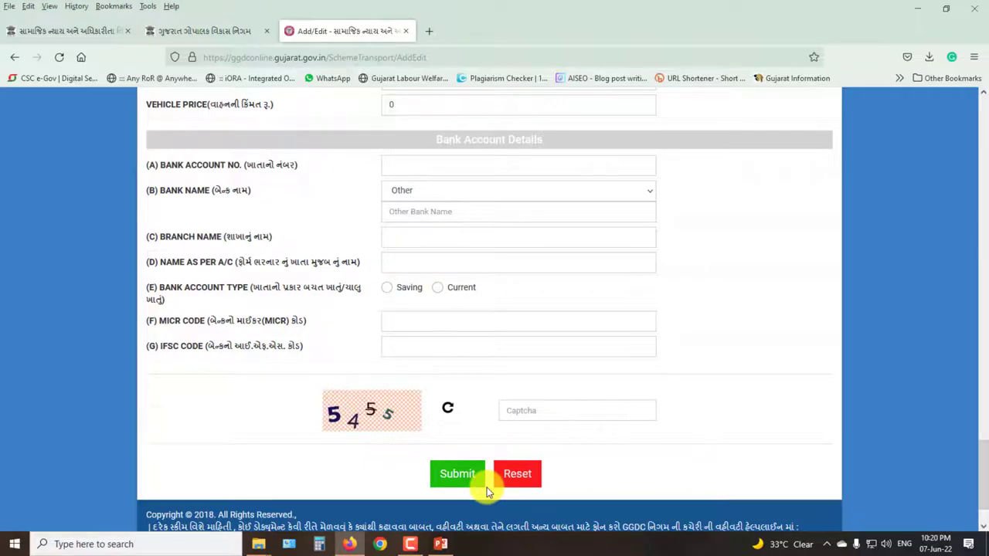
Step: Switch to the Parivahan Yojana presentation in PowerPoint and run its slide show to the photo and signature upload slide
left_click(441, 544)
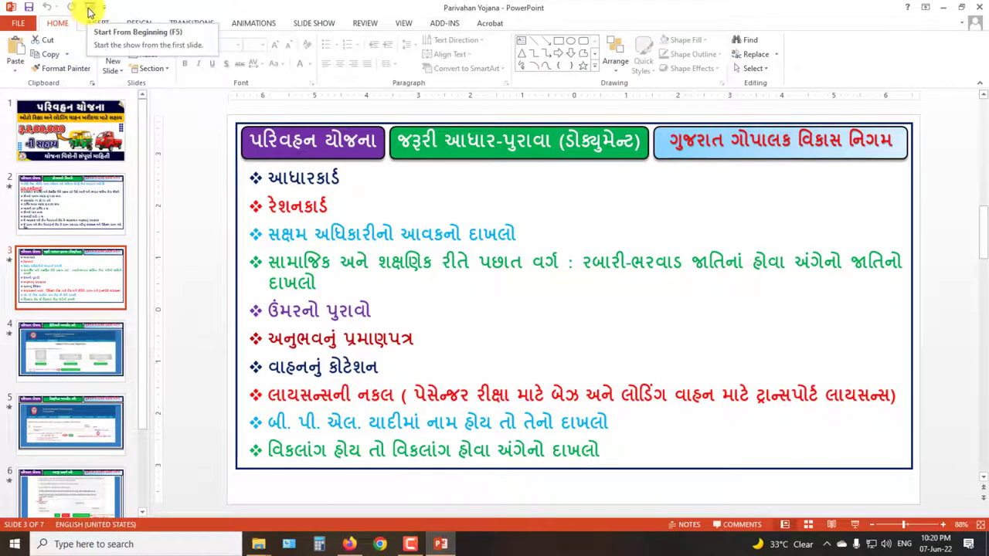
left_click(90, 11)
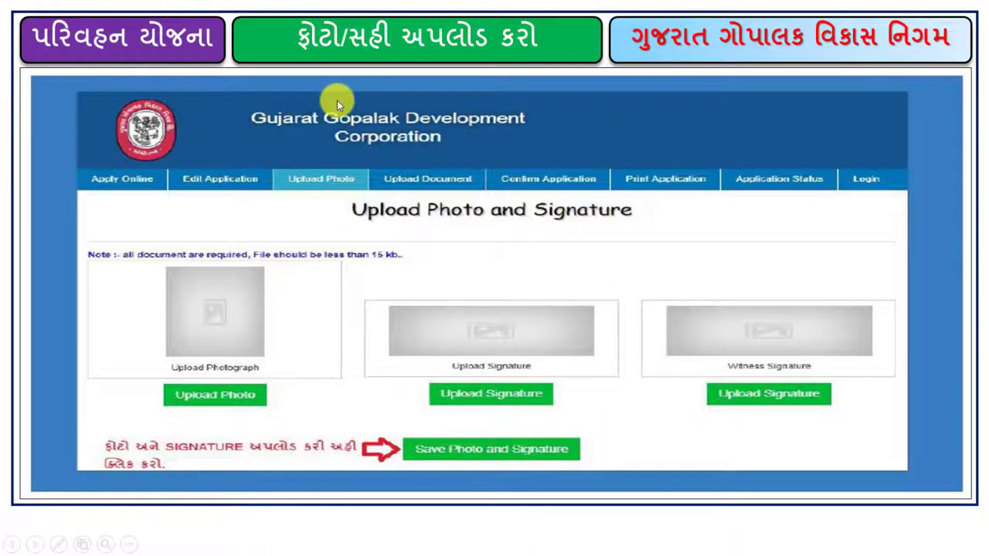
Step: Examine the Edit Application and Upload Photo entries, the photograph, signature and witness signature areas, and Save Photo and Signature on the slide
left_click(178, 174)
left_click_drag(264, 190, 269, 189)
left_click(323, 180)
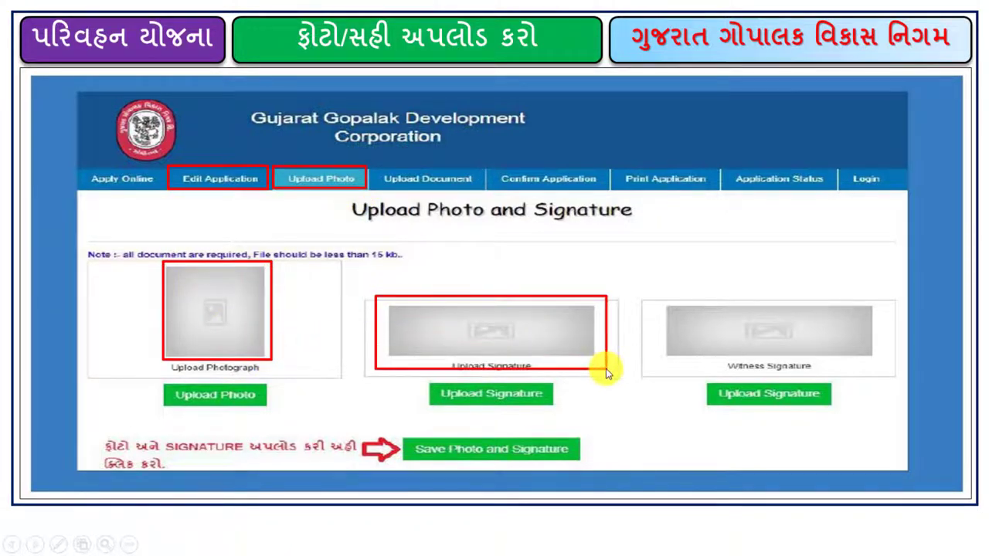
mouse_move(660, 303)
left_mouse_down()
mouse_move(768, 350)
mouse_move(875, 364)
left_mouse_up()
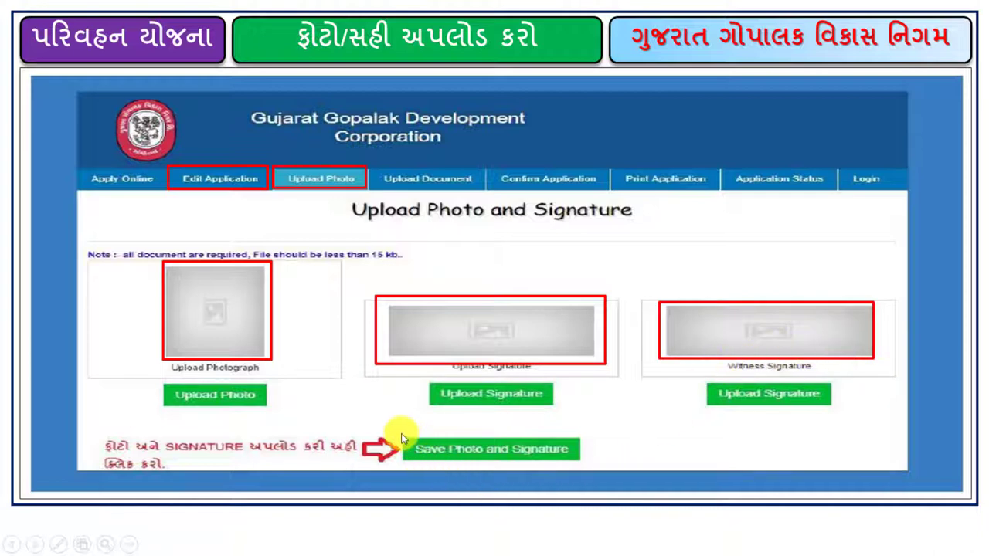
mouse_move(401, 432)
left_mouse_down()
mouse_move(454, 462)
mouse_move(584, 463)
left_mouse_up()
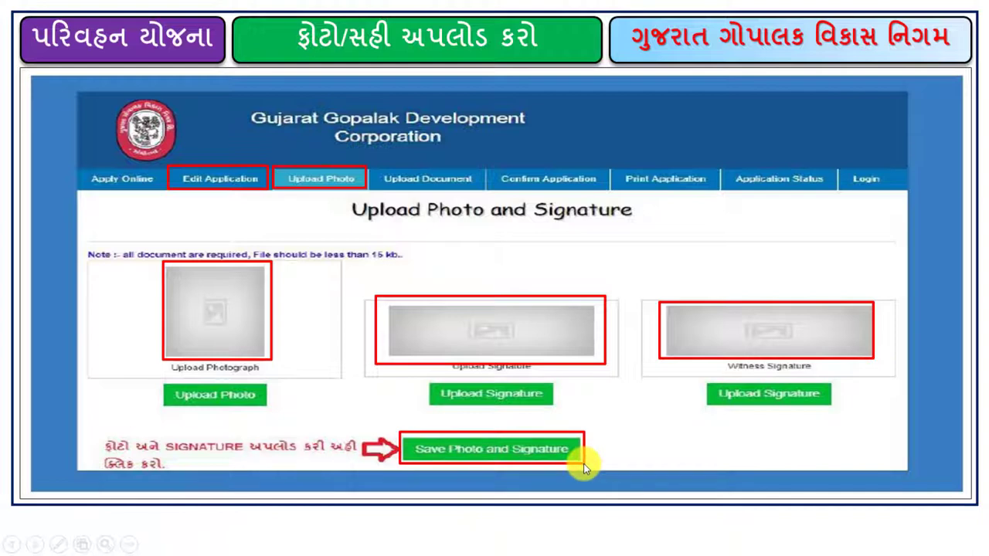
key("Escape")
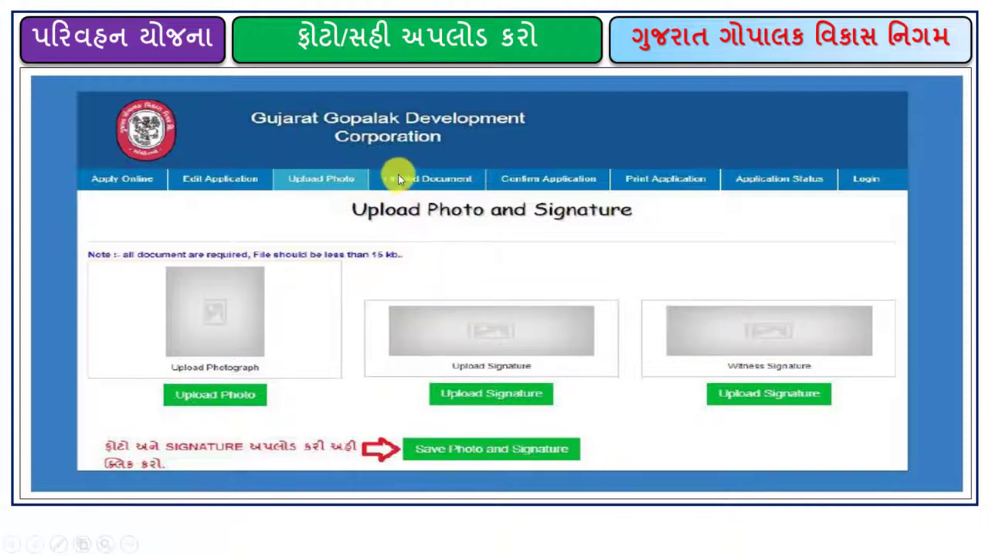
Step: Point out the Upload Document entry on the slide and advance the slide show to the document upload slide
mouse_move(373, 165)
left_mouse_down()
mouse_move(409, 188)
mouse_move(482, 195)
left_mouse_up()
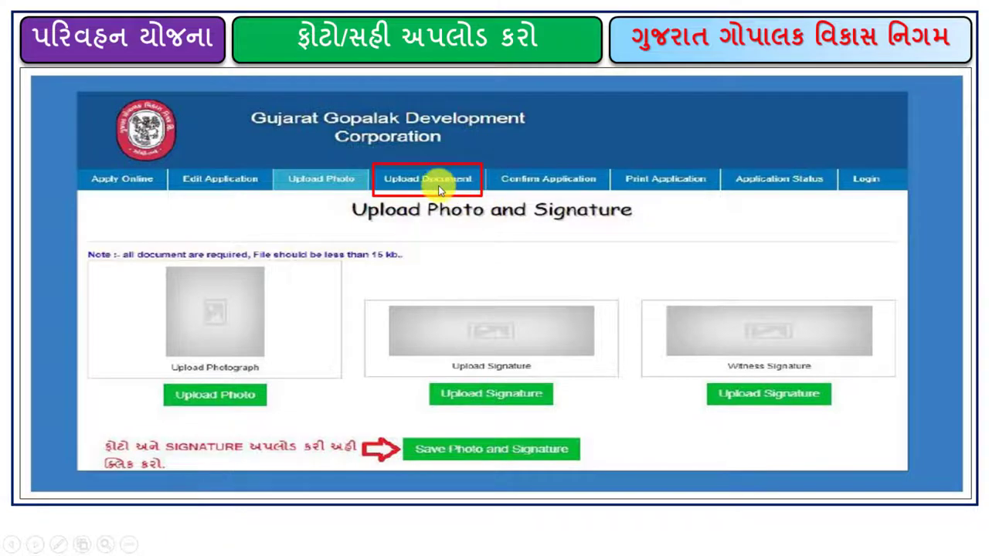
key("Escape")
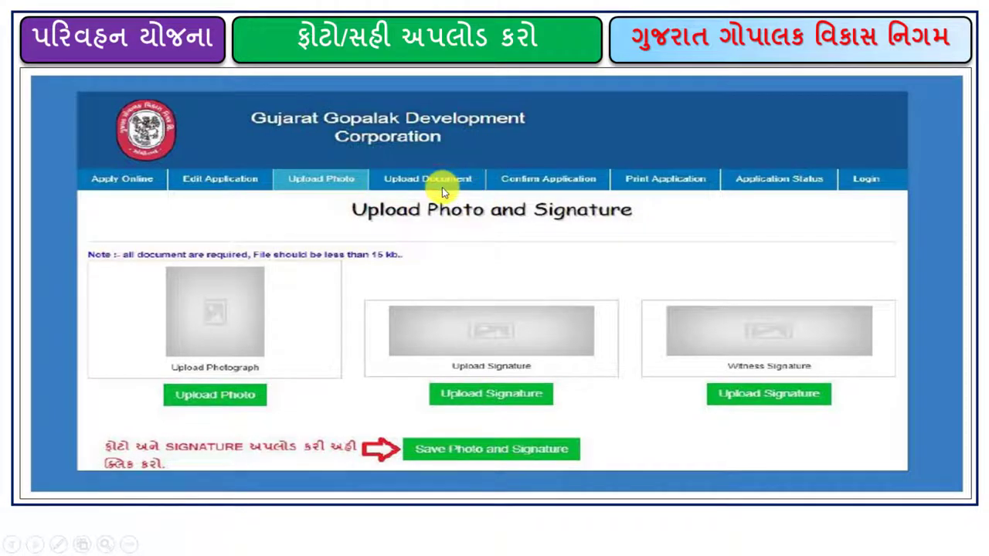
left_click(442, 188)
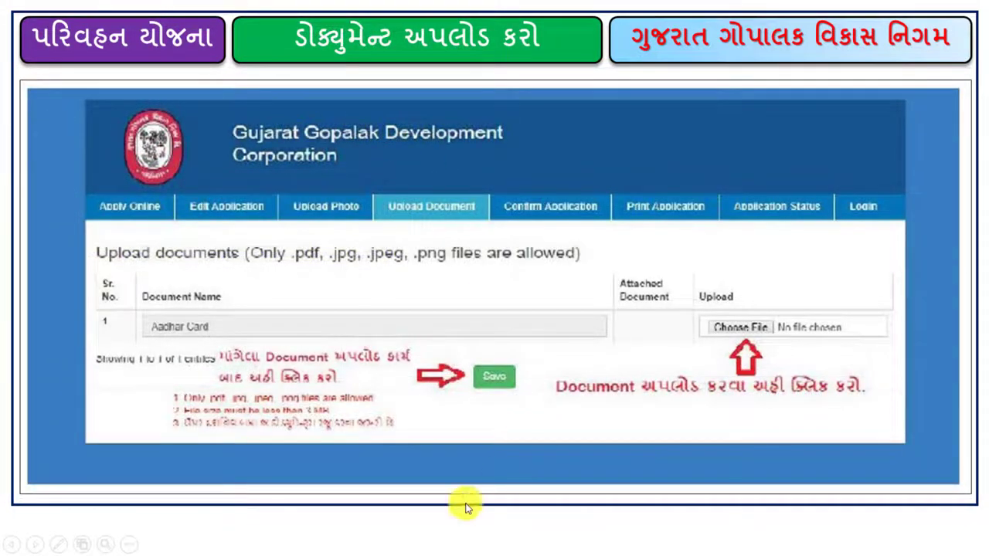